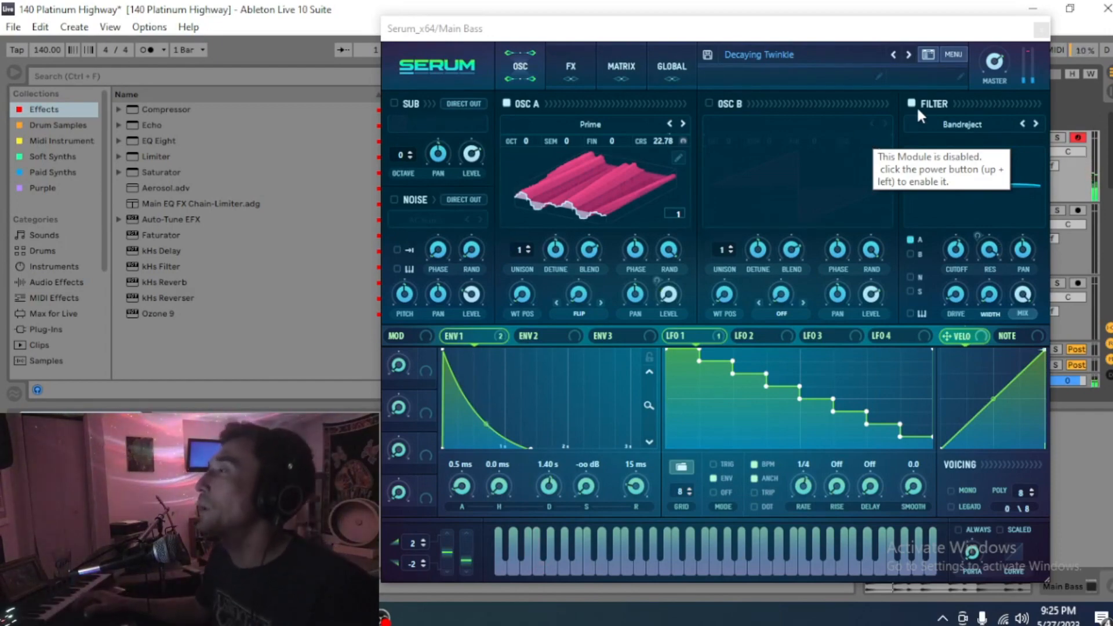
Step: Reset the patch to Init Preset and load the Digital Prime wavetable into oscillator A
{"action": "left_click", "coordinate": [953, 58]}
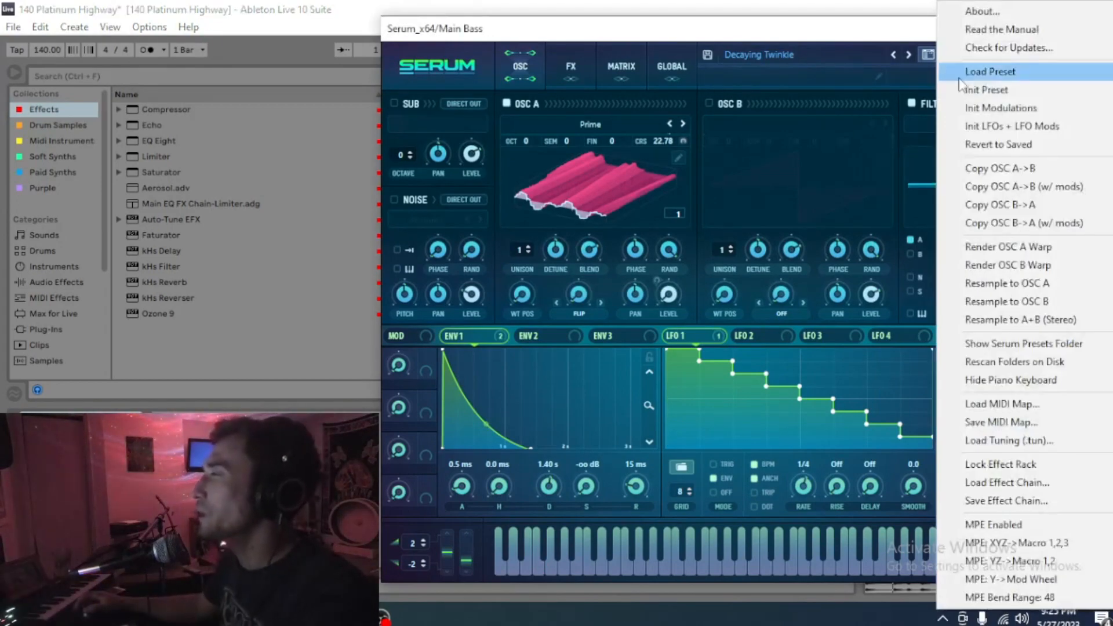
{"action": "left_click", "coordinate": [987, 90]}
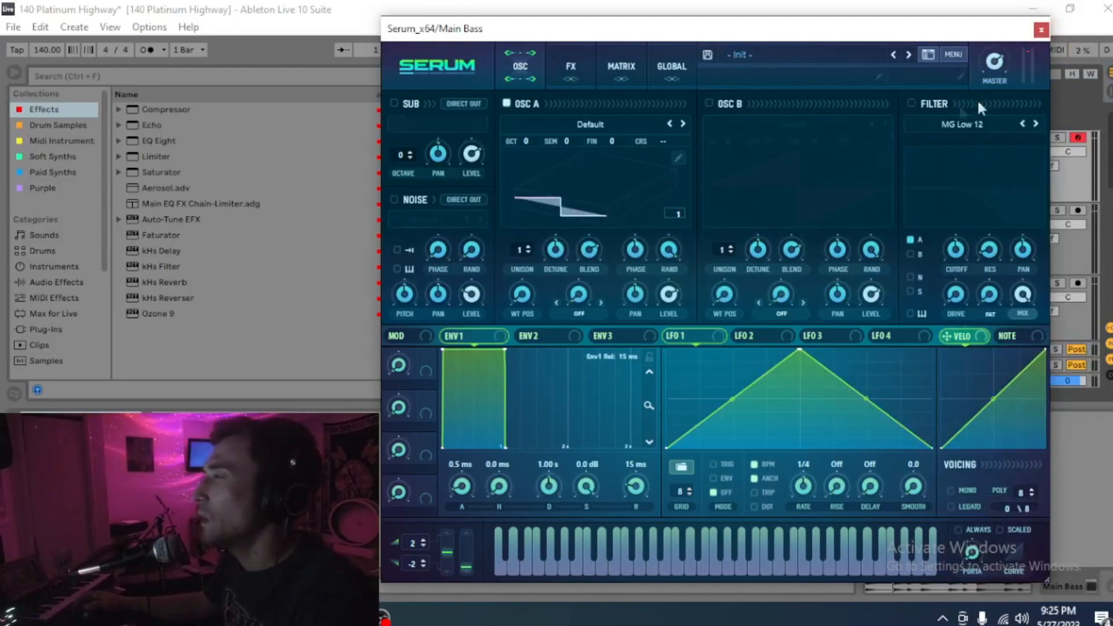
{"action": "left_click", "coordinate": [592, 124]}
{"action": "mouse_move", "coordinate": [577, 154]}
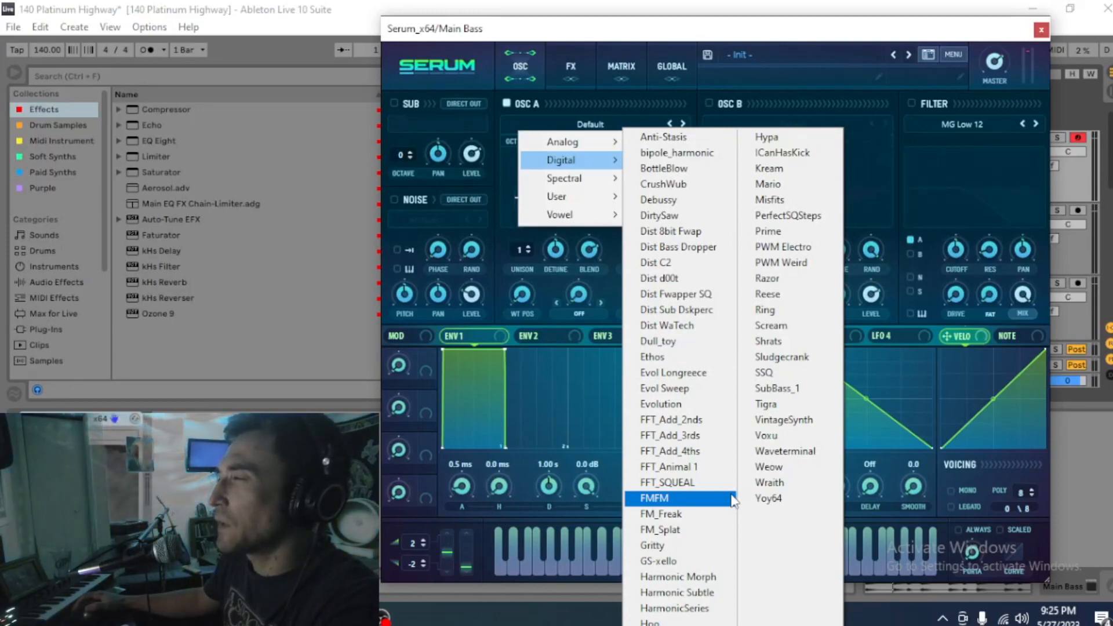
{"action": "left_click", "coordinate": [818, 230]}
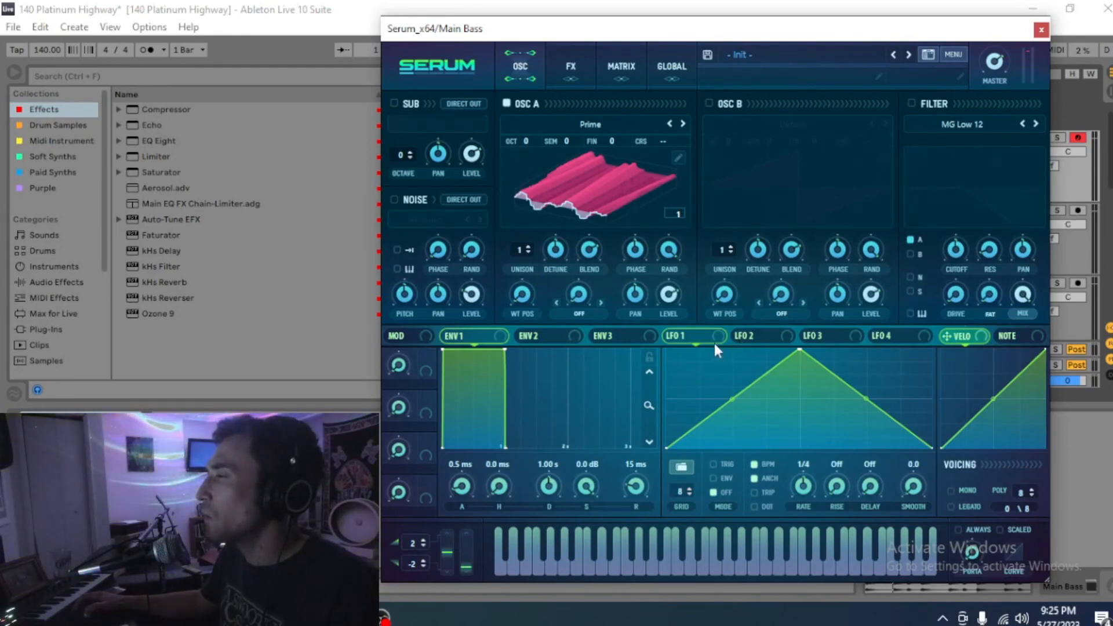
Step: Assign LFO 1 to oscillator A's coarse pitch and set the coarse value to 22.78
{"action": "left_click_drag", "start_coordinate": [662, 361], "coordinate": [661, 148]}
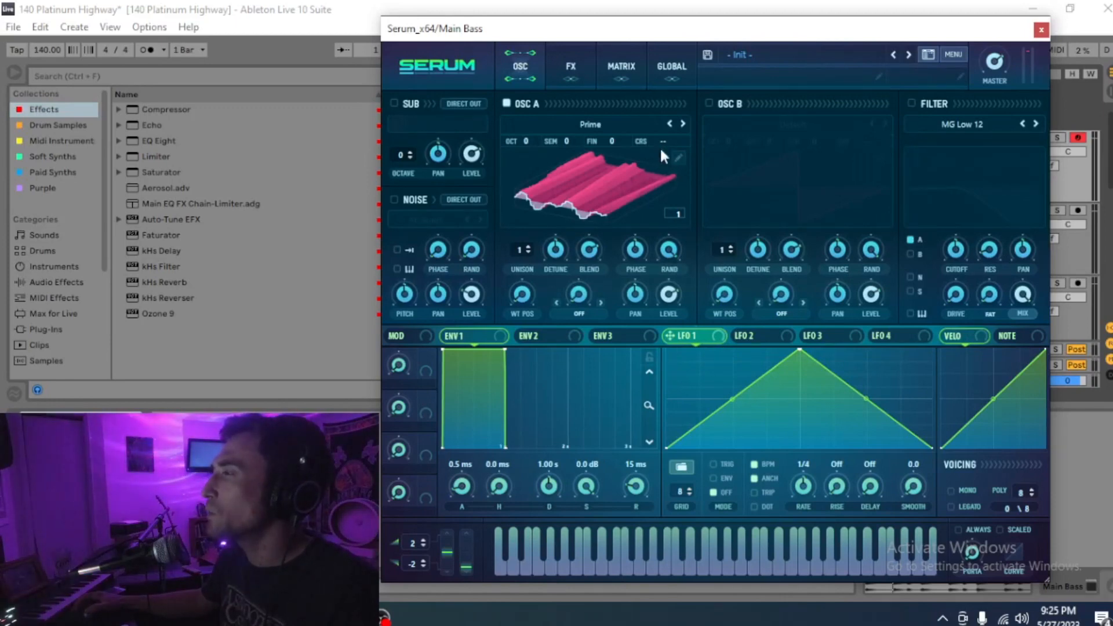
{"action": "left_click_drag", "start_coordinate": [725, 346], "coordinate": [662, 145]}
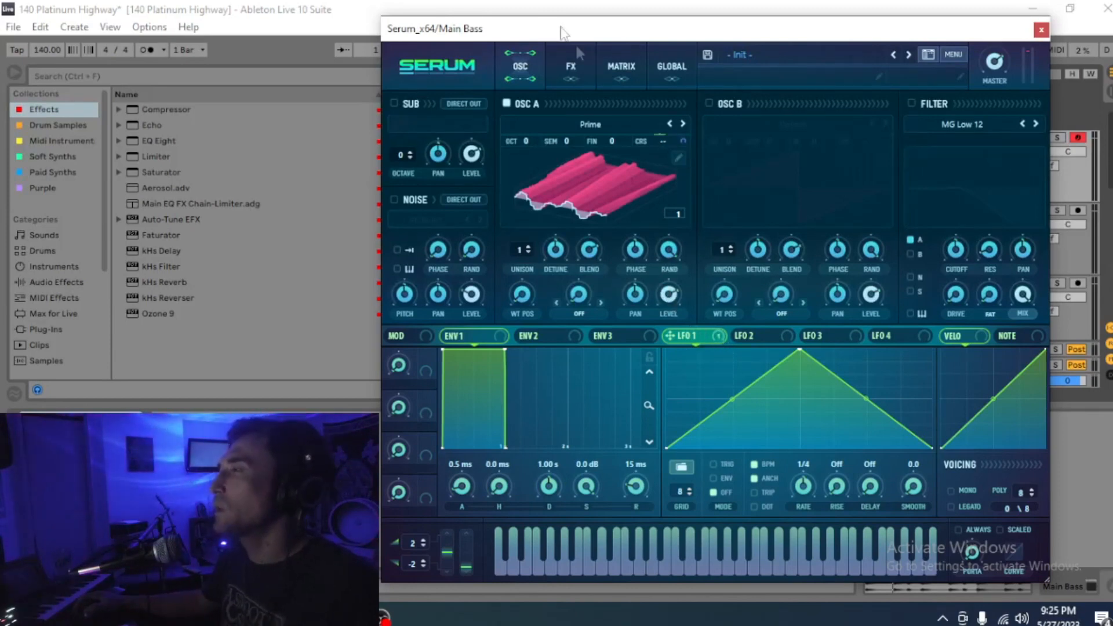
{"action": "left_click_drag", "start_coordinate": [662, 138], "coordinate": [660, 139]}
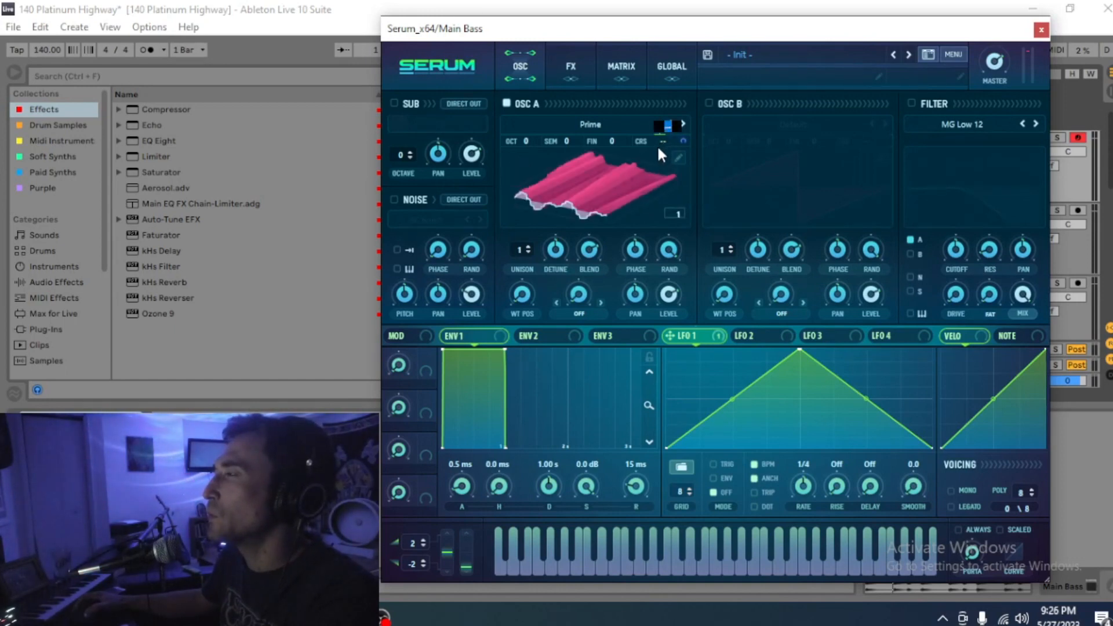
{"action": "type", "text": "22"}
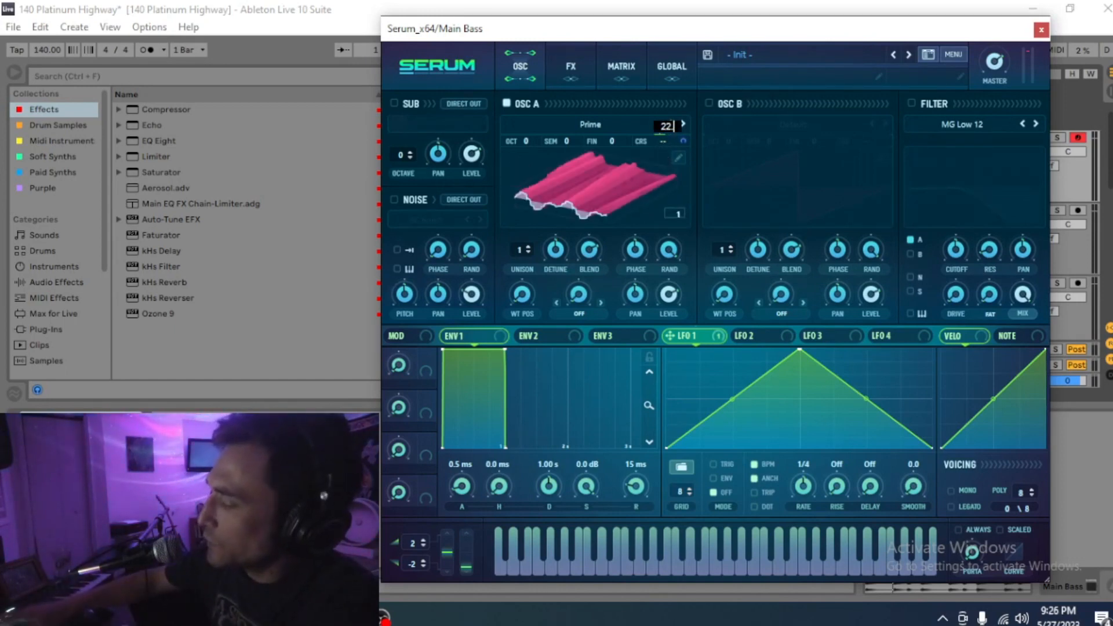
{"action": "type", "text": ".78"}
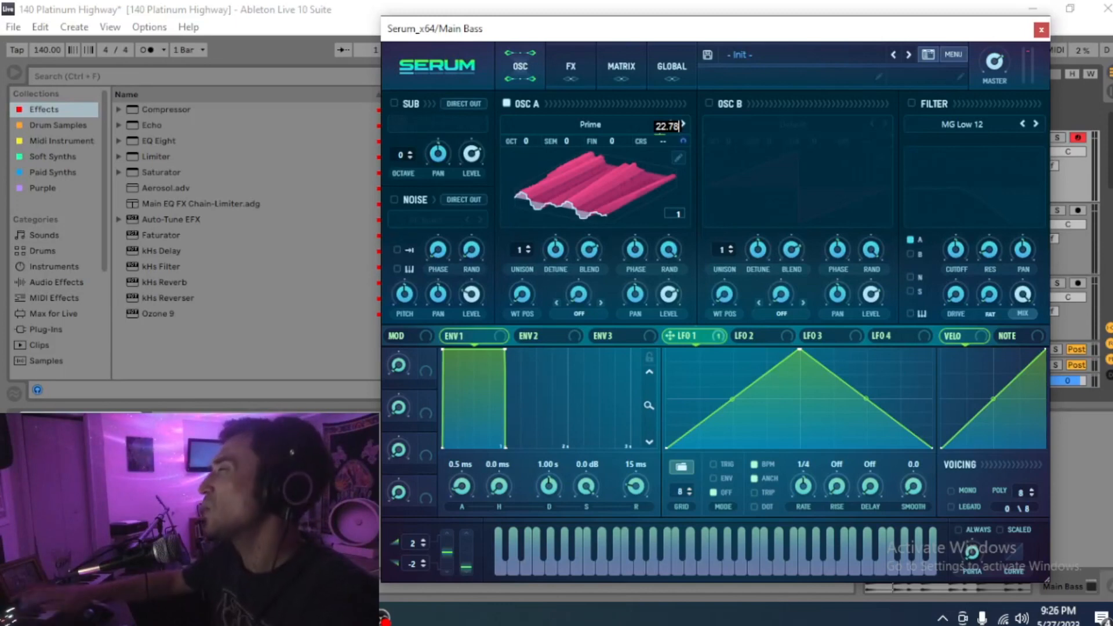
{"action": "key", "text": "Return"}
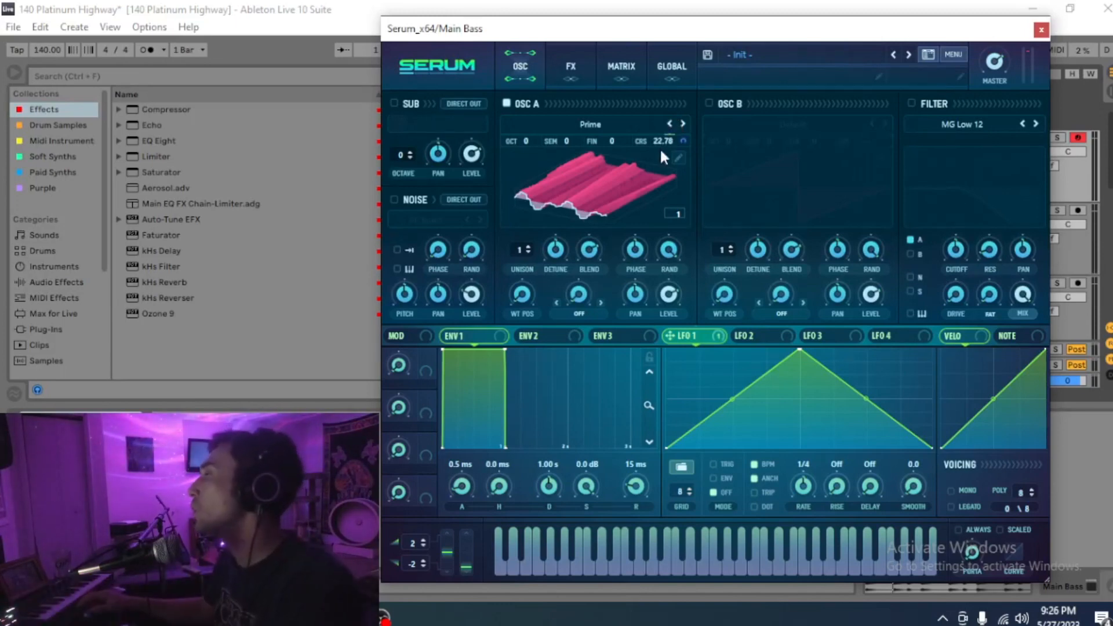
Step: Set LFO 1's coarse pitch modulation amount to -20 in the Matrix
{"action": "left_click", "coordinate": [621, 67]}
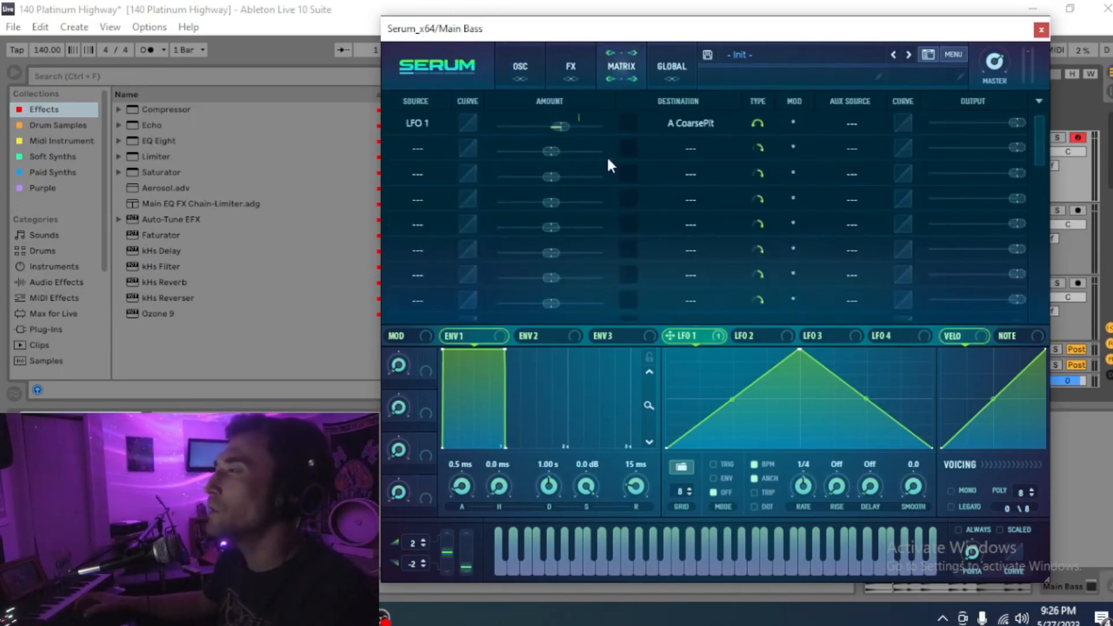
{"action": "left_click_drag", "start_coordinate": [561, 127], "coordinate": [541, 137]}
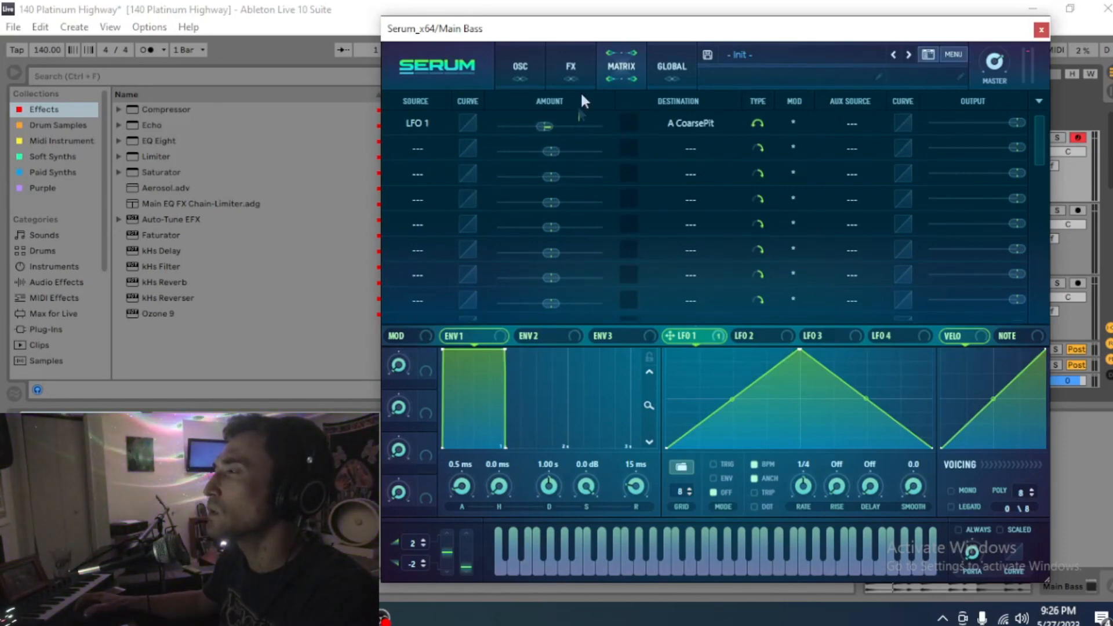
{"action": "left_click", "coordinate": [518, 65]}
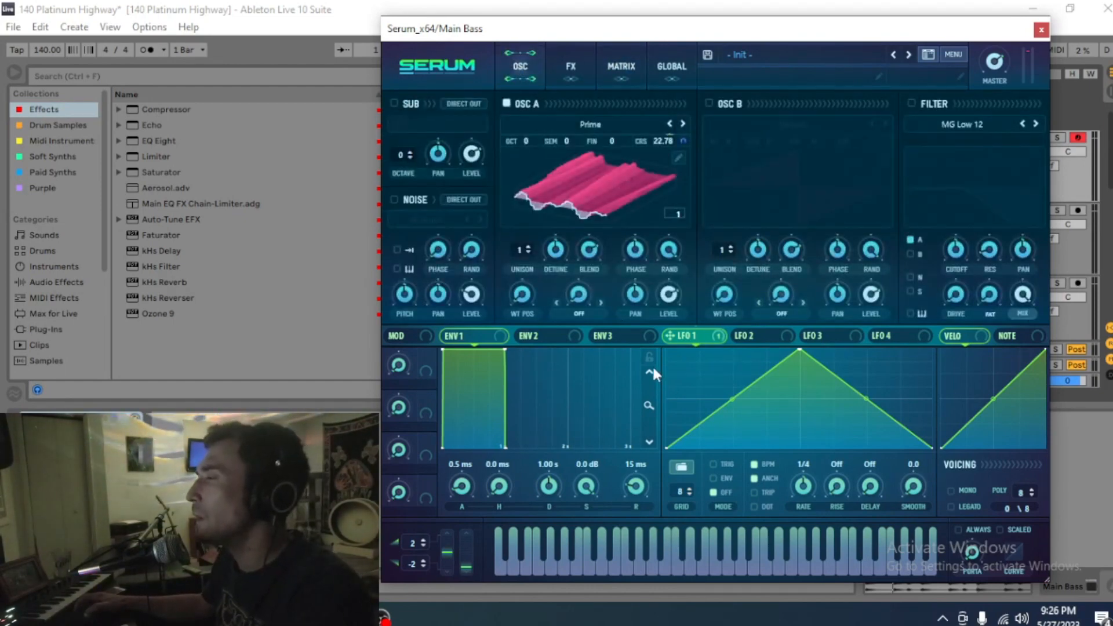
Step: Switch on the filter as a Misc Bandreject type with resonance raised to 88%
{"action": "left_click", "coordinate": [912, 105]}
{"action": "left_click", "coordinate": [962, 122]}
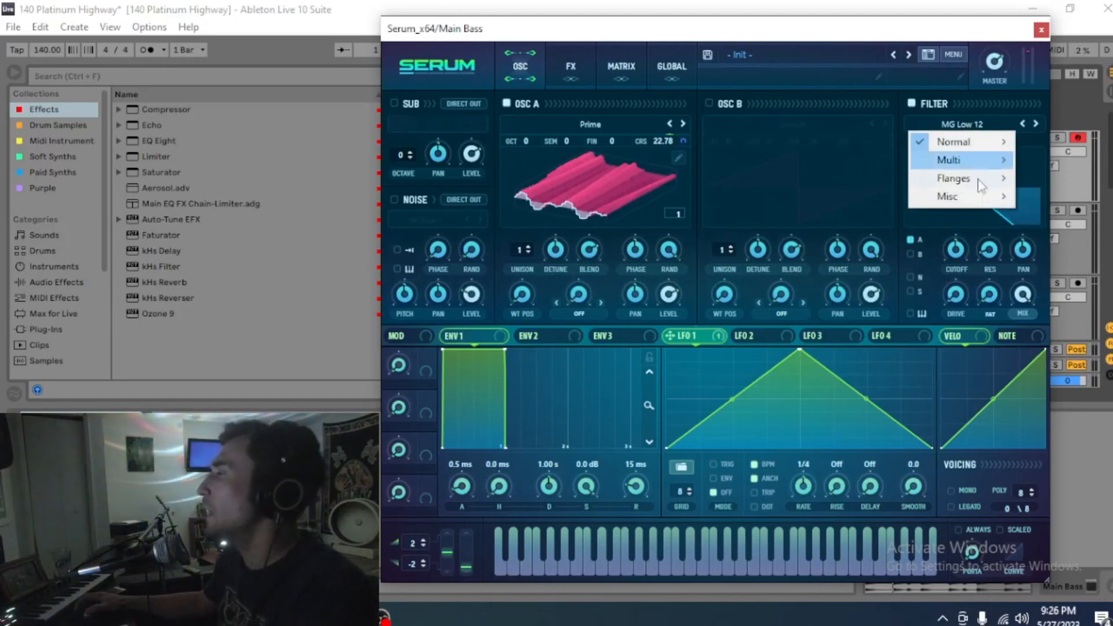
{"action": "mouse_move", "coordinate": [978, 194]}
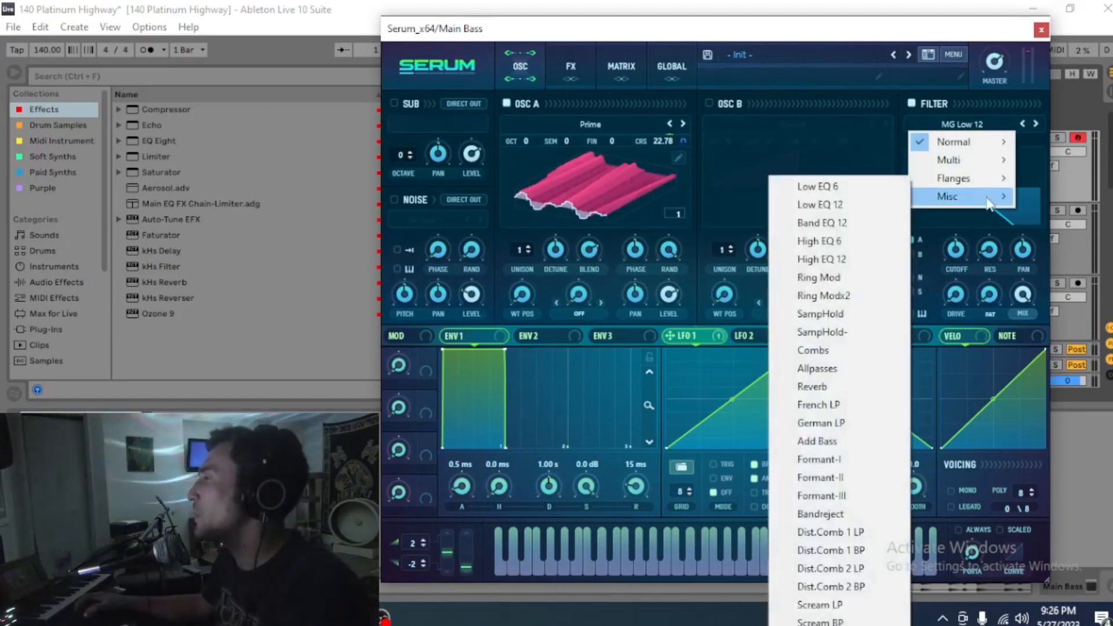
{"action": "left_click", "coordinate": [829, 520]}
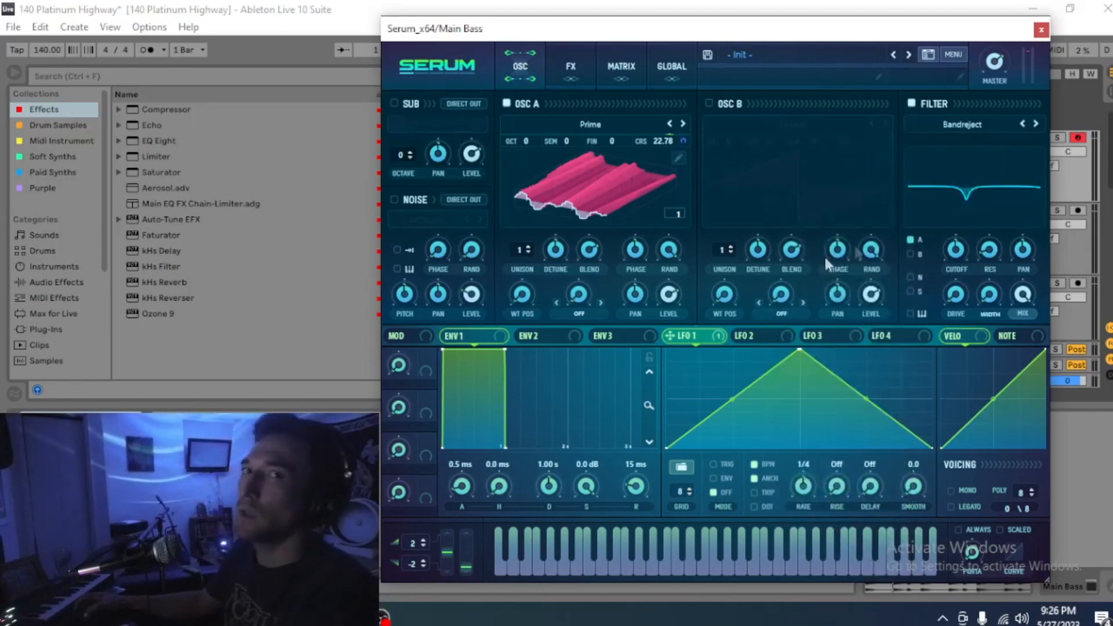
{"action": "left_click_drag", "start_coordinate": [993, 256], "coordinate": [1030, 135]}
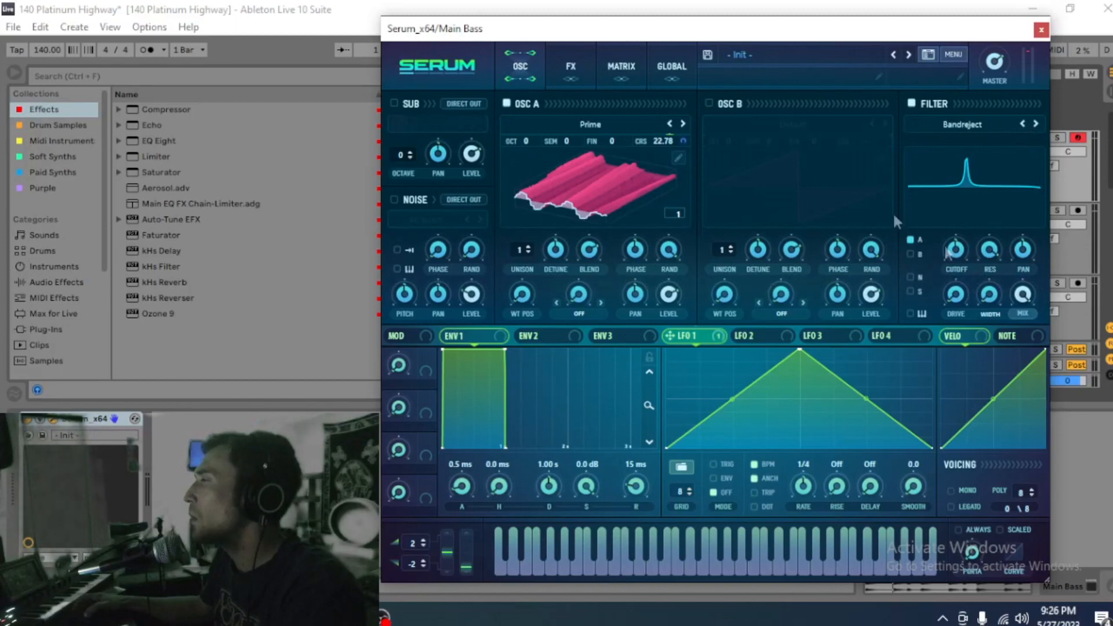
{"action": "left_click", "coordinate": [579, 68]}
Step: Turn on the Hyper/Dimension, Delay, Compressor and Reverb effects
{"action": "left_click", "coordinate": [401, 107]}
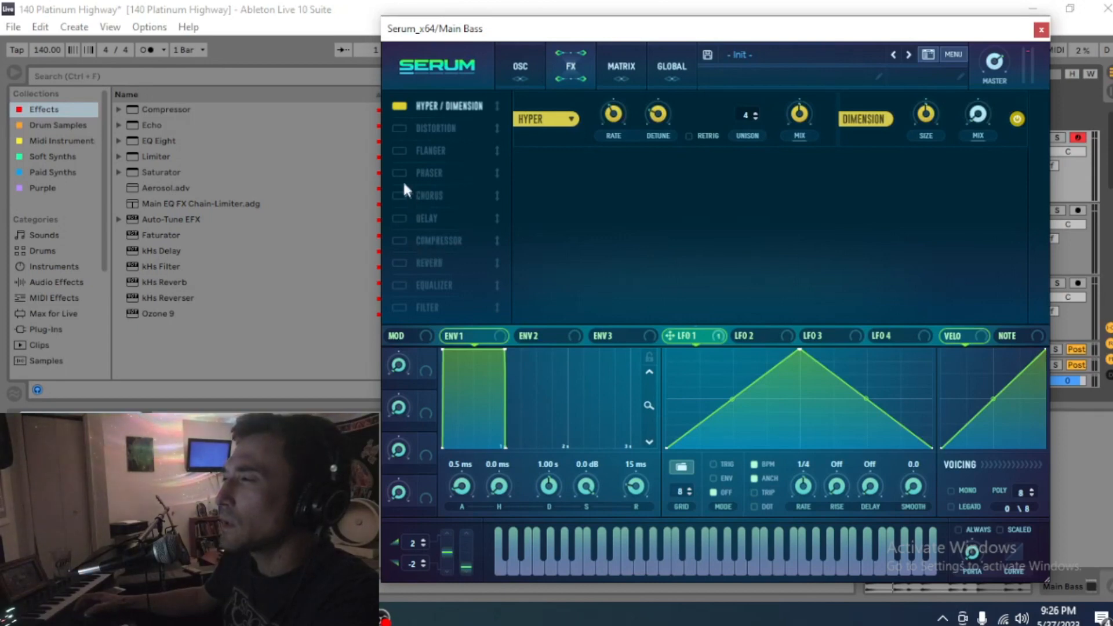
{"action": "left_click", "coordinate": [400, 219]}
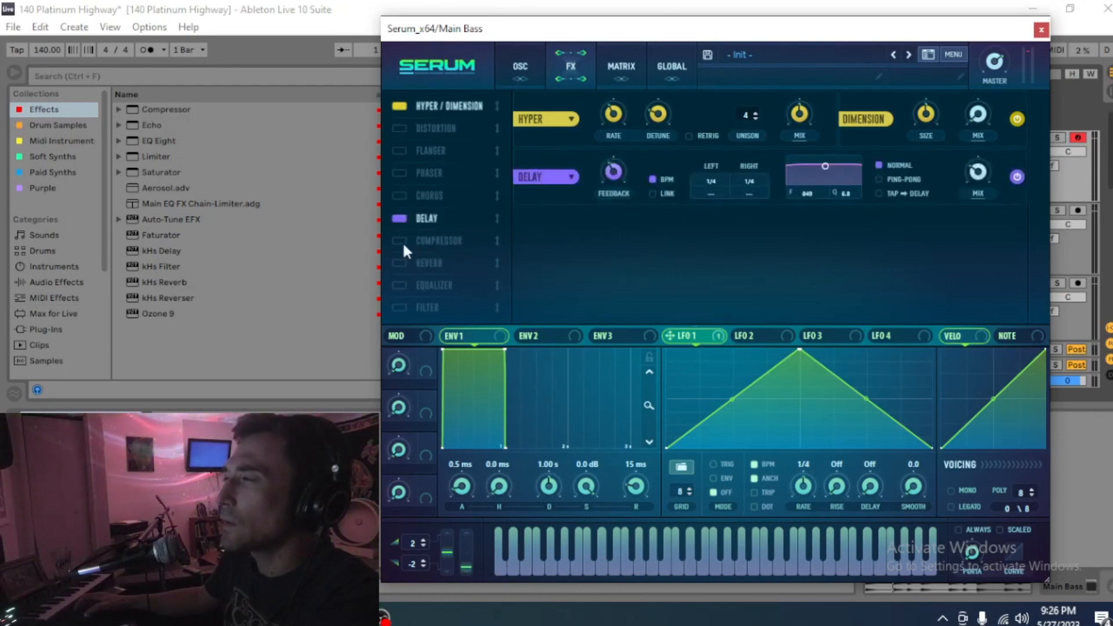
{"action": "left_click", "coordinate": [400, 241]}
{"action": "left_click", "coordinate": [398, 263]}
{"action": "left_click", "coordinate": [530, 77]}
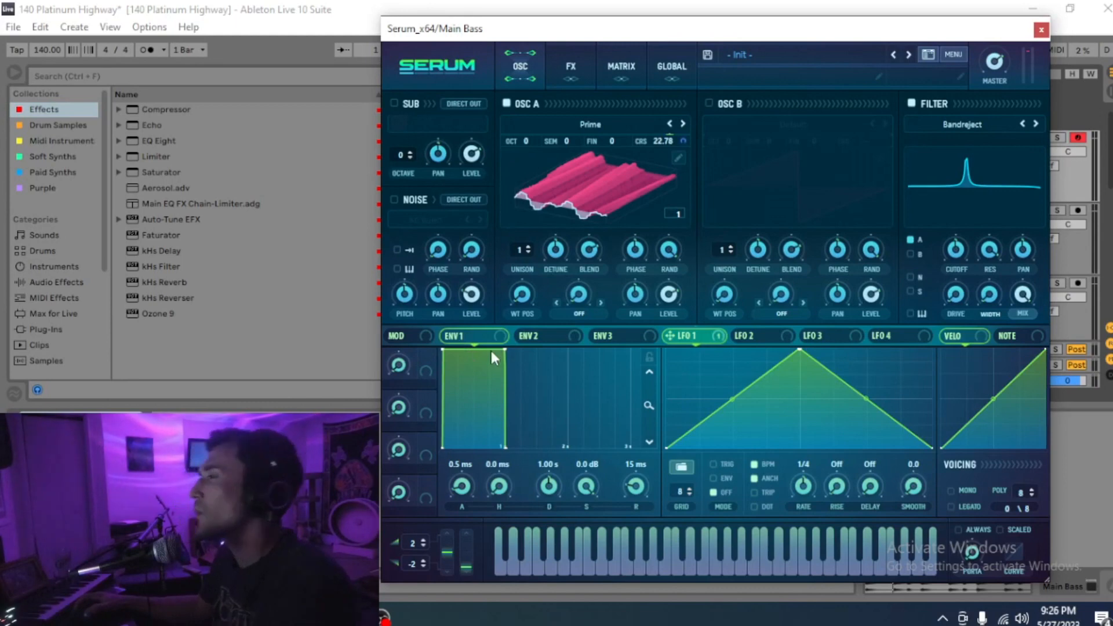
Step: Lower Env 1 sustain to -46.2 dB and route Env 1 to oscillator A's level and filter resonance
{"action": "left_click_drag", "start_coordinate": [592, 488], "coordinate": [586, 556]}
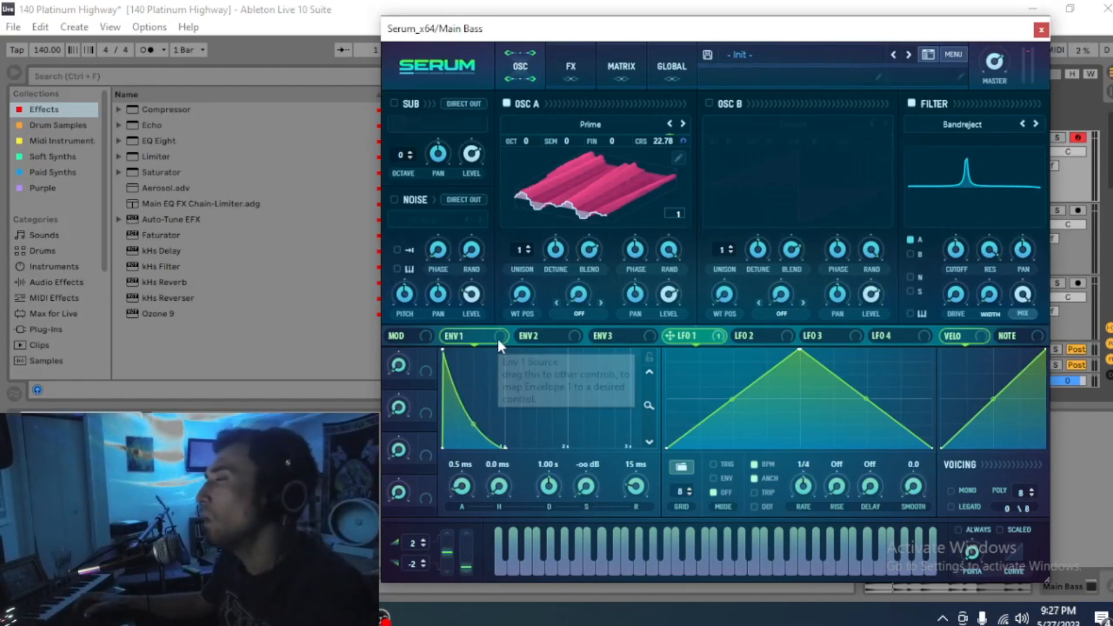
{"action": "left_click_drag", "start_coordinate": [507, 341], "coordinate": [672, 296]}
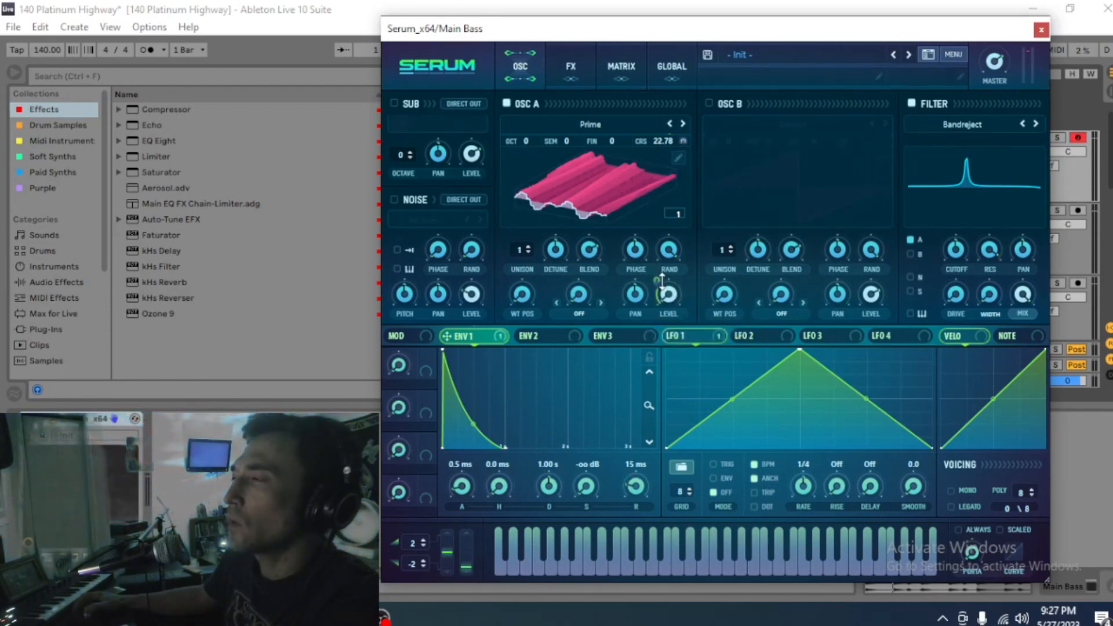
{"action": "left_click_drag", "start_coordinate": [520, 341], "coordinate": [993, 248]}
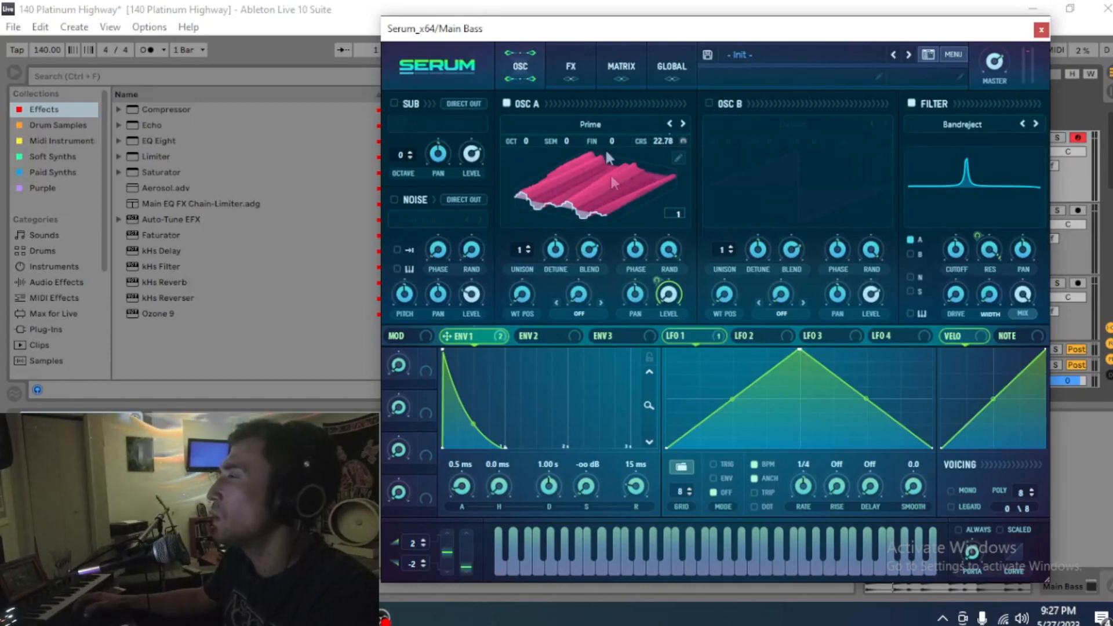
Step: Set Env 1's filter resonance modulation amount fully negative in the Matrix
{"action": "left_click", "coordinate": [621, 65]}
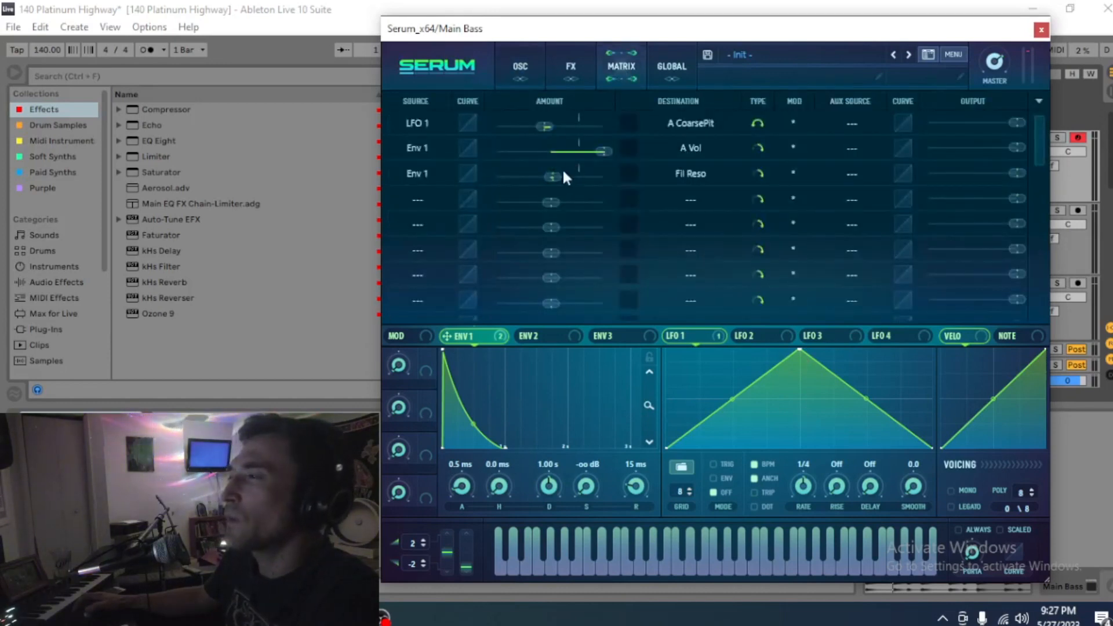
{"action": "left_click_drag", "start_coordinate": [552, 177], "coordinate": [460, 192]}
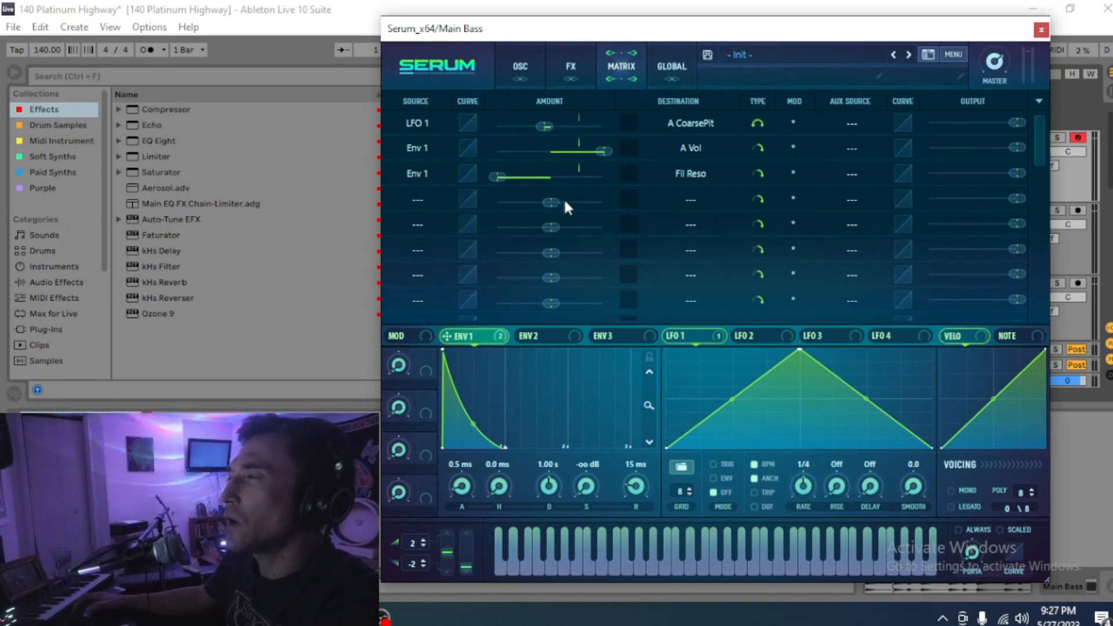
{"action": "left_click", "coordinate": [524, 81]}
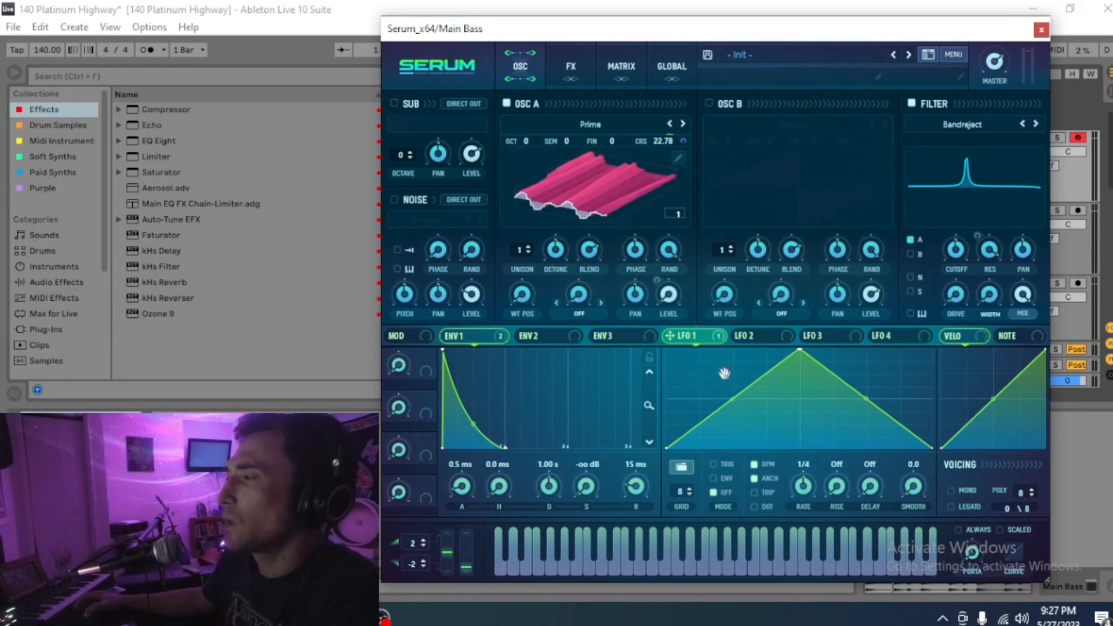
Step: Draw LFO 1's first flat step and settle its height near the top of the graph
{"action": "left_click", "coordinate": [684, 367], "text": "alt"}
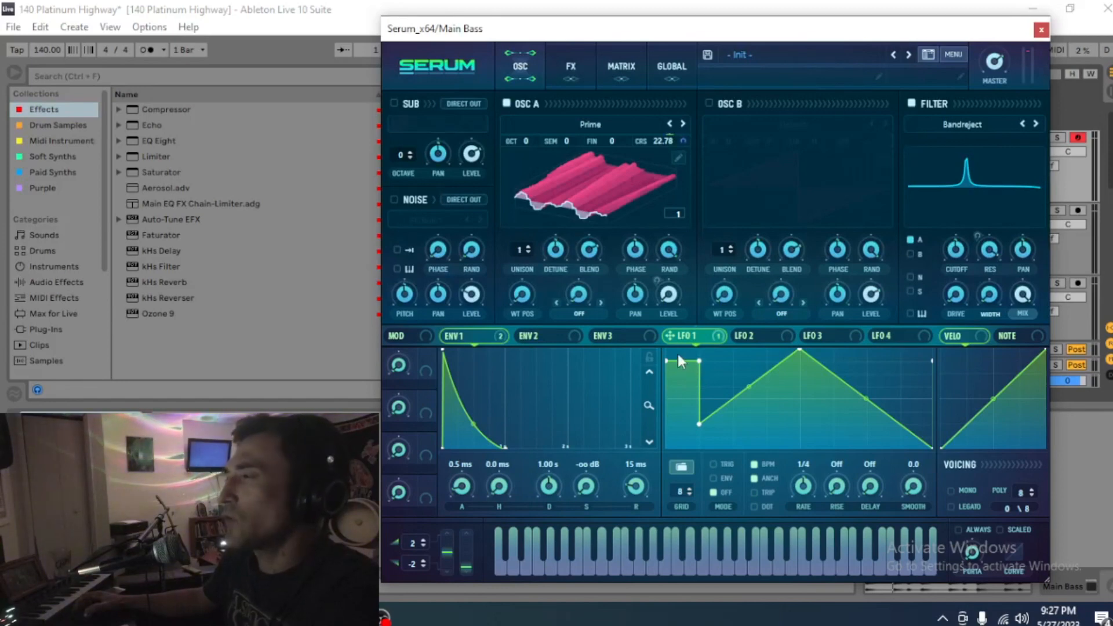
{"action": "left_click_drag", "start_coordinate": [690, 417], "coordinate": [689, 425]}
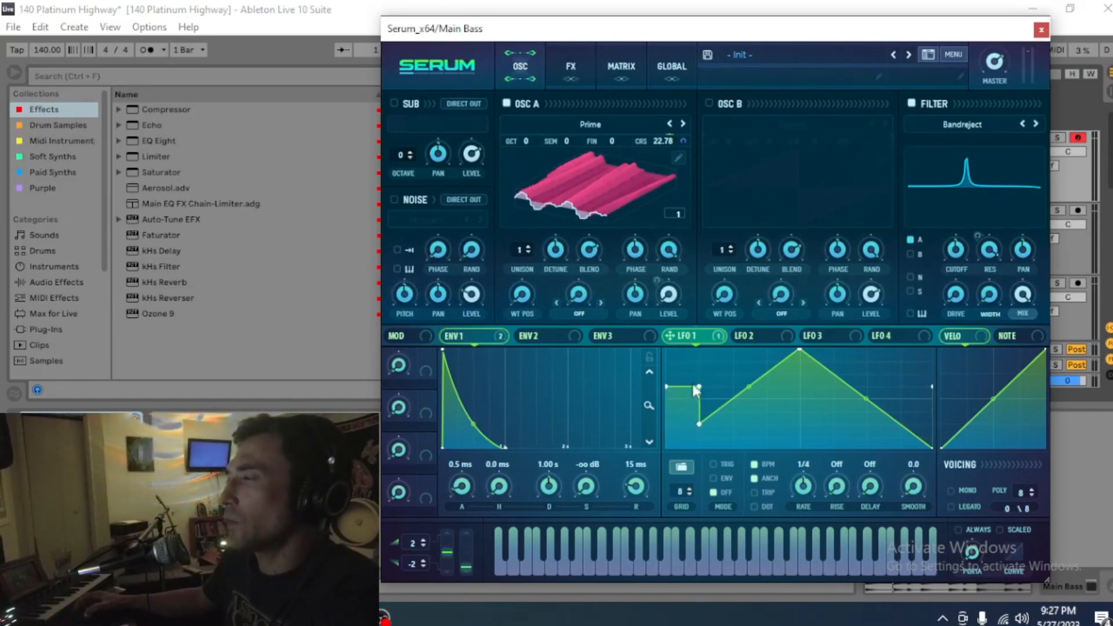
{"action": "mouse_move", "coordinate": [694, 378]}
{"action": "left_mouse_down"}
{"action": "mouse_move", "coordinate": [691, 425]}
{"action": "mouse_move", "coordinate": [691, 367]}
{"action": "left_mouse_up"}
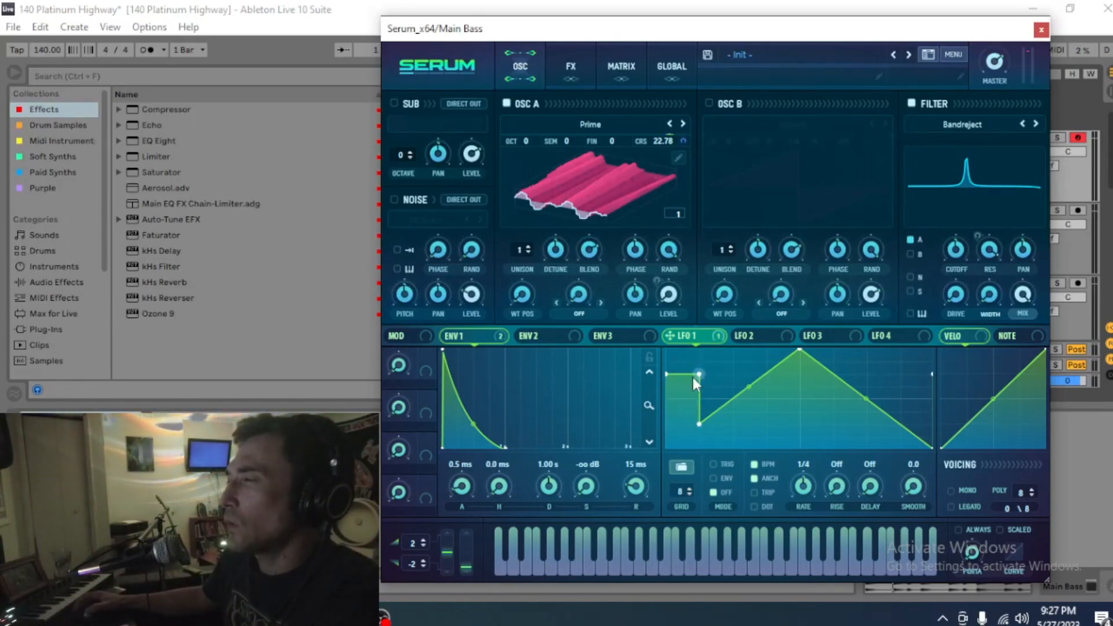
{"action": "mouse_move", "coordinate": [690, 420]}
{"action": "left_mouse_down"}
{"action": "mouse_move", "coordinate": [686, 388]}
{"action": "mouse_move", "coordinate": [679, 427]}
{"action": "left_mouse_up"}
{"action": "mouse_move", "coordinate": [685, 386]}
{"action": "left_mouse_down"}
{"action": "mouse_move", "coordinate": [692, 414]}
{"action": "mouse_move", "coordinate": [690, 371]}
{"action": "left_mouse_up"}
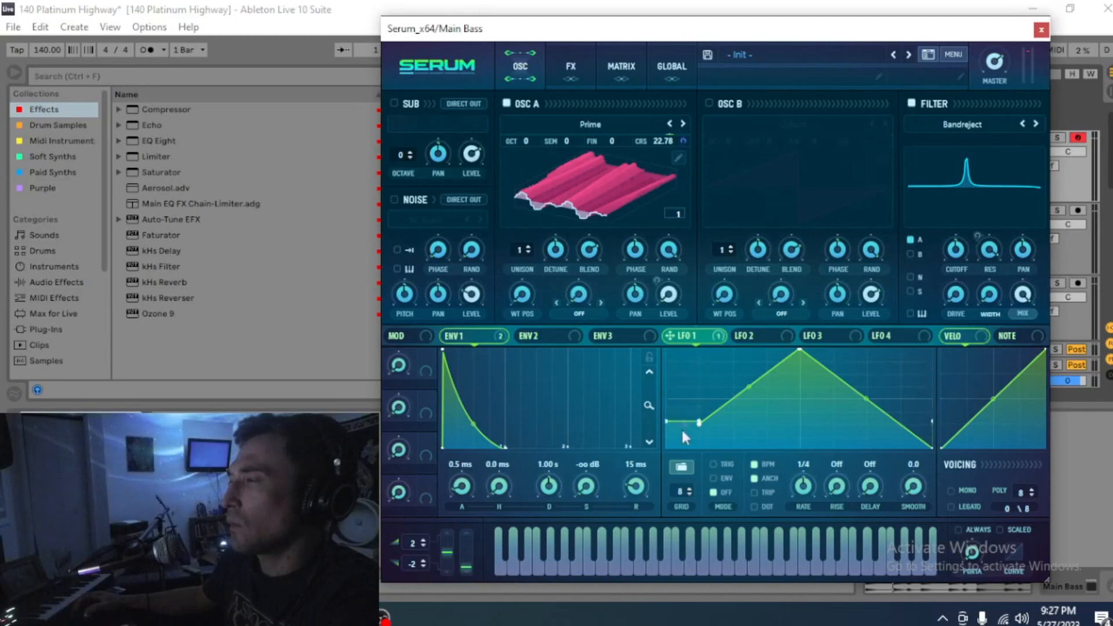
{"action": "left_click_drag", "start_coordinate": [698, 374], "coordinate": [683, 397]}
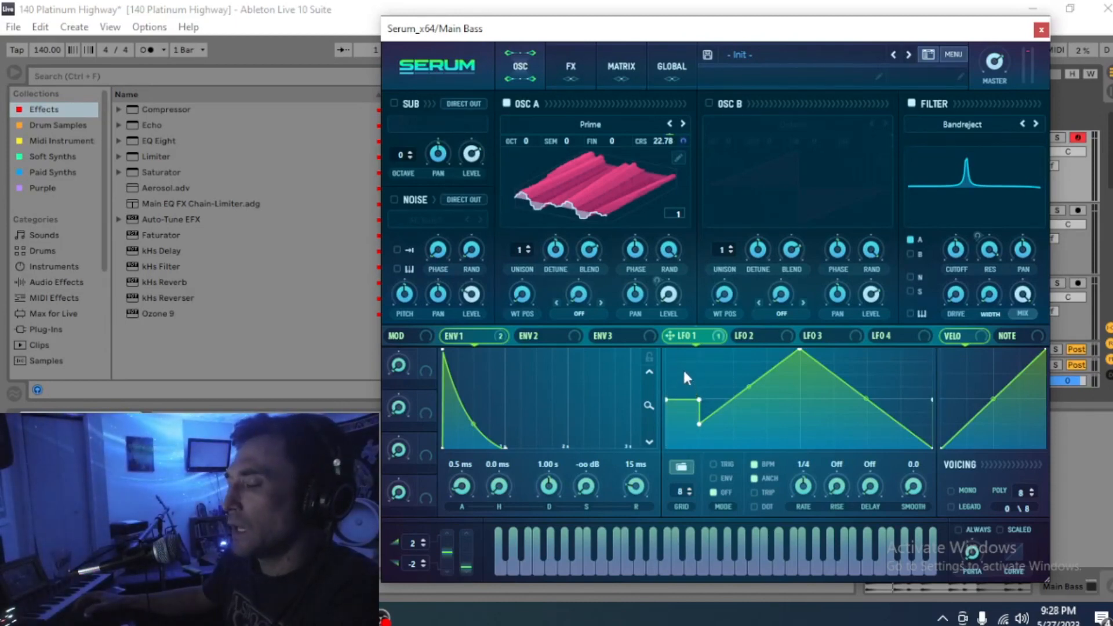
{"action": "left_click_drag", "start_coordinate": [693, 400], "coordinate": [694, 387]}
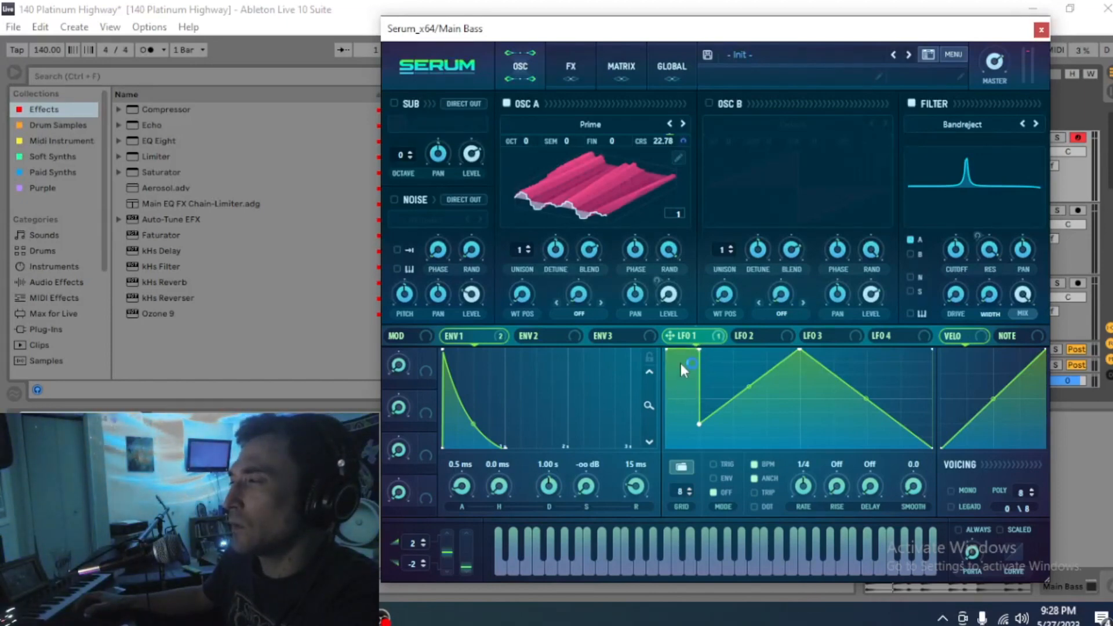
Step: Extend the top step and add descending steps down to a flat bottom step
{"action": "mouse_move", "coordinate": [711, 372]}
{"action": "left_mouse_down"}
{"action": "mouse_move", "coordinate": [712, 363]}
{"action": "mouse_move", "coordinate": [747, 370]}
{"action": "mouse_move", "coordinate": [778, 394]}
{"action": "mouse_move", "coordinate": [772, 384]}
{"action": "left_mouse_up"}
{"action": "left_click", "coordinate": [817, 398]}
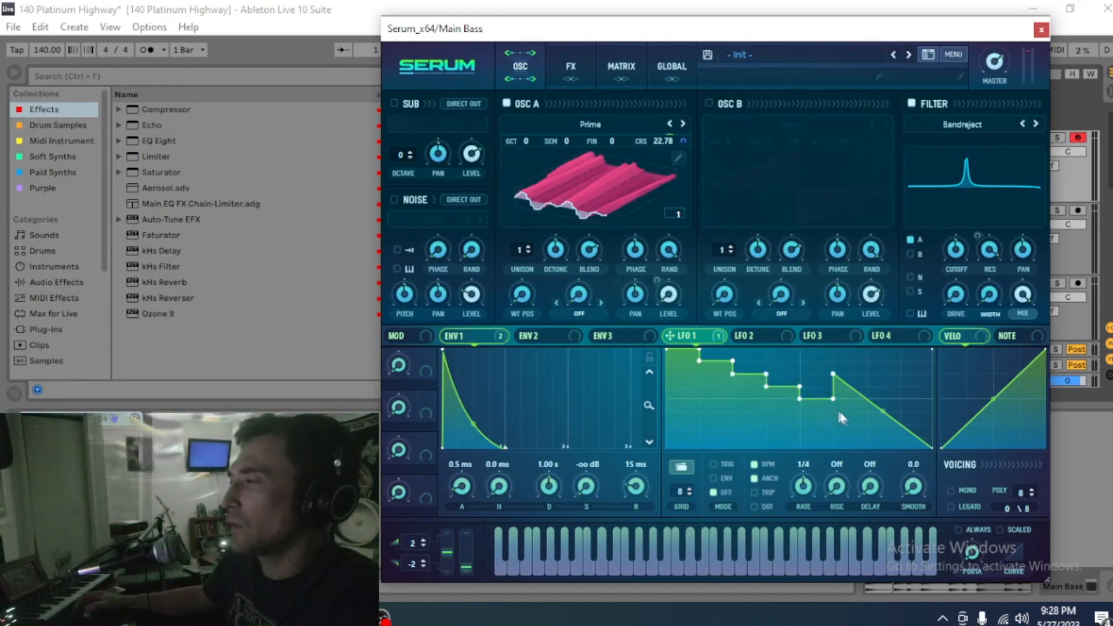
{"action": "left_click", "coordinate": [850, 413]}
{"action": "left_click", "coordinate": [878, 422]}
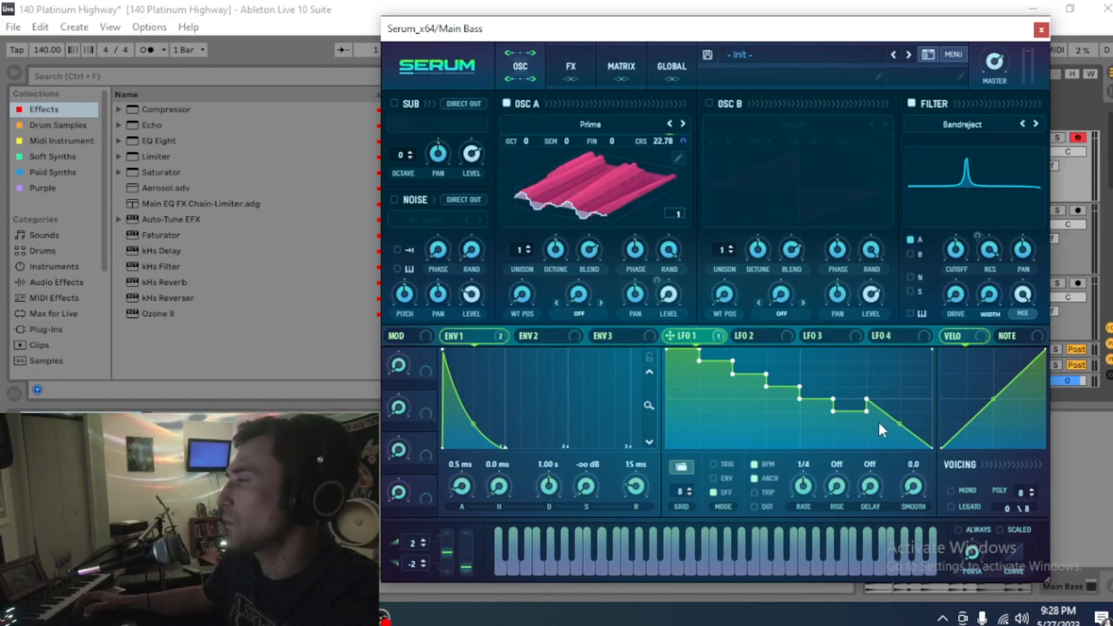
{"action": "left_click", "coordinate": [917, 435]}
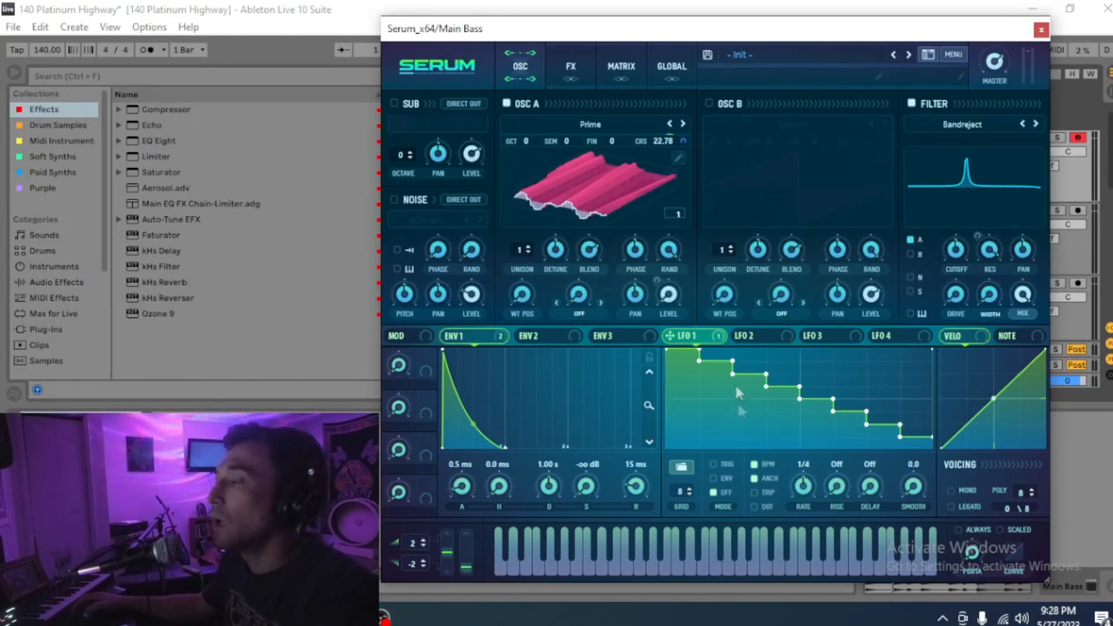
Step: Switch LFO 1 to ENV mode at a 1/4 rate, and audition Env 1 sustain ending at -oo dB
{"action": "left_click", "coordinate": [754, 479]}
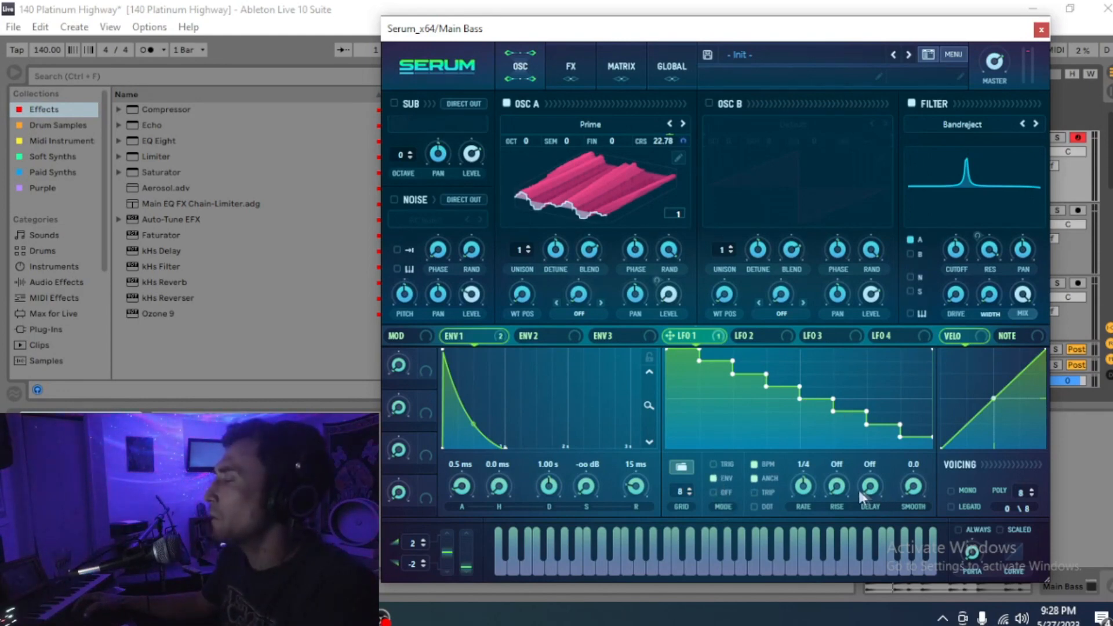
{"action": "left_click_drag", "start_coordinate": [806, 498], "coordinate": [803, 467]}
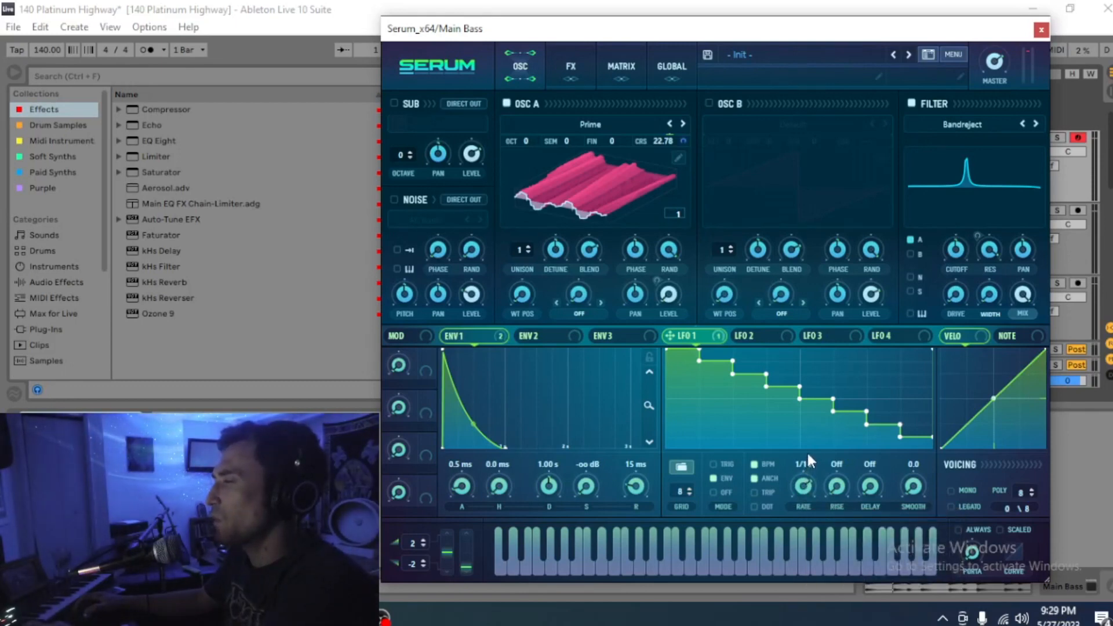
{"action": "left_click_drag", "start_coordinate": [805, 499], "coordinate": [820, 455]}
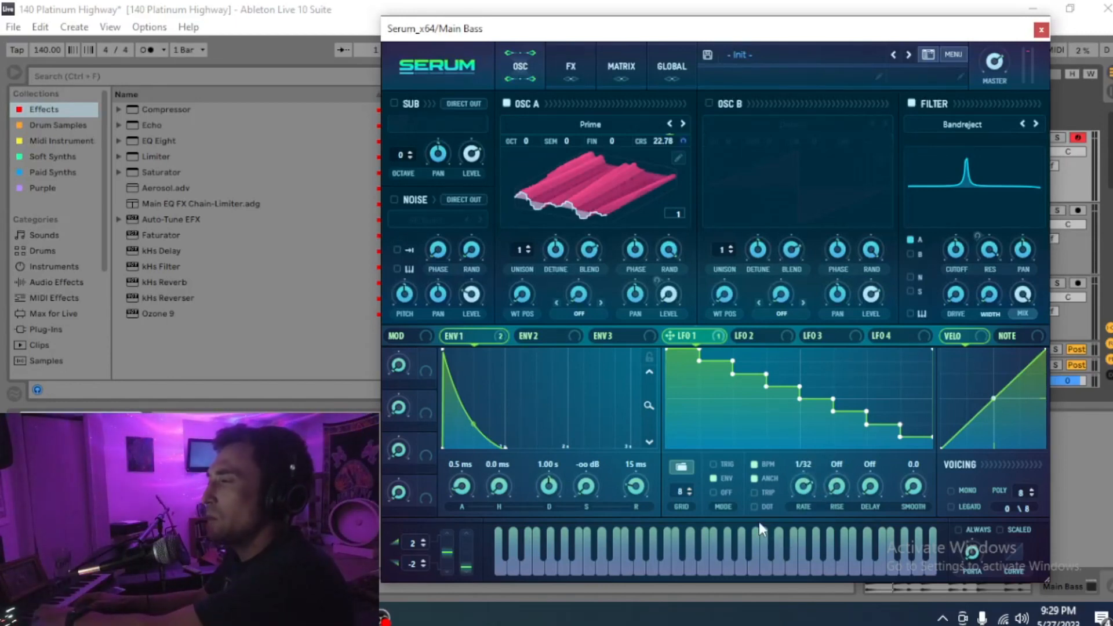
{"action": "left_click_drag", "start_coordinate": [802, 493], "coordinate": [801, 509]}
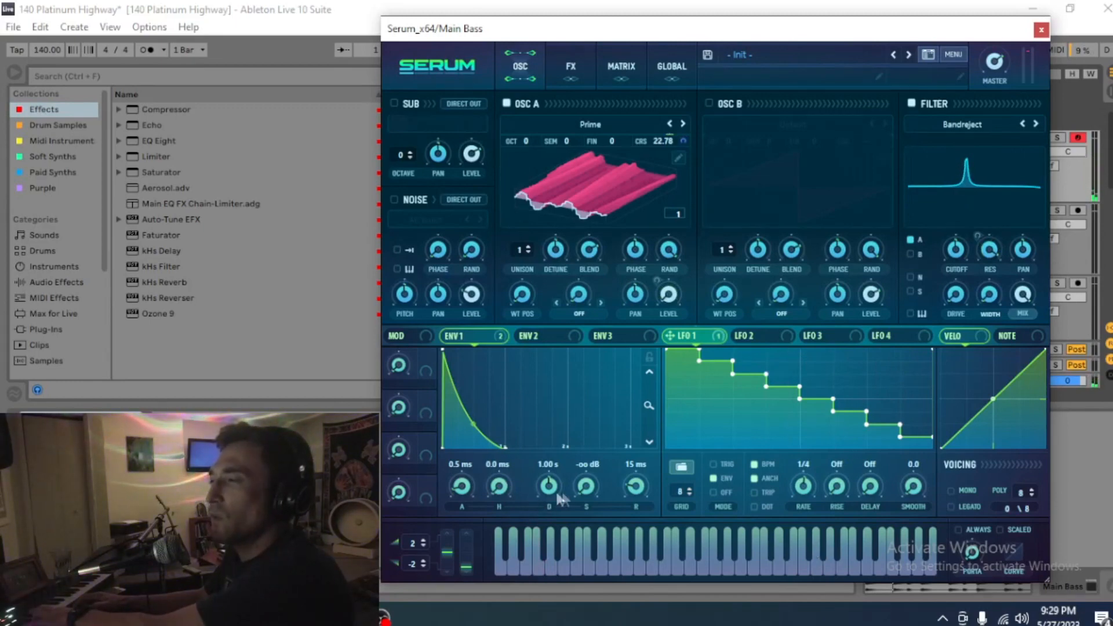
{"action": "left_click_drag", "start_coordinate": [580, 491], "coordinate": [604, 206]}
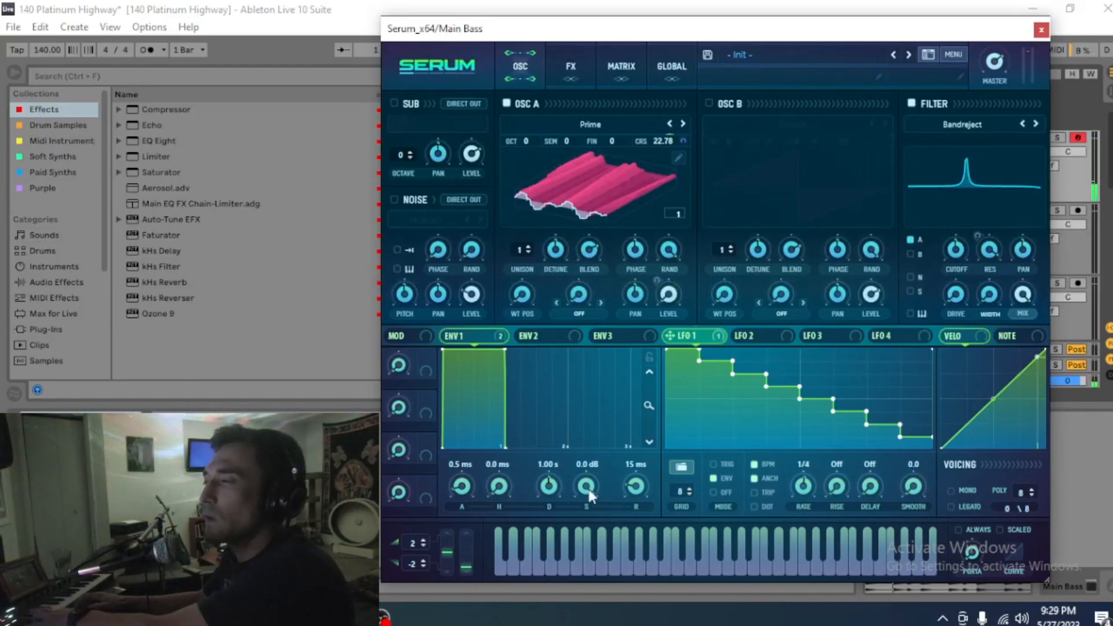
{"action": "left_click_drag", "start_coordinate": [590, 494], "coordinate": [590, 579]}
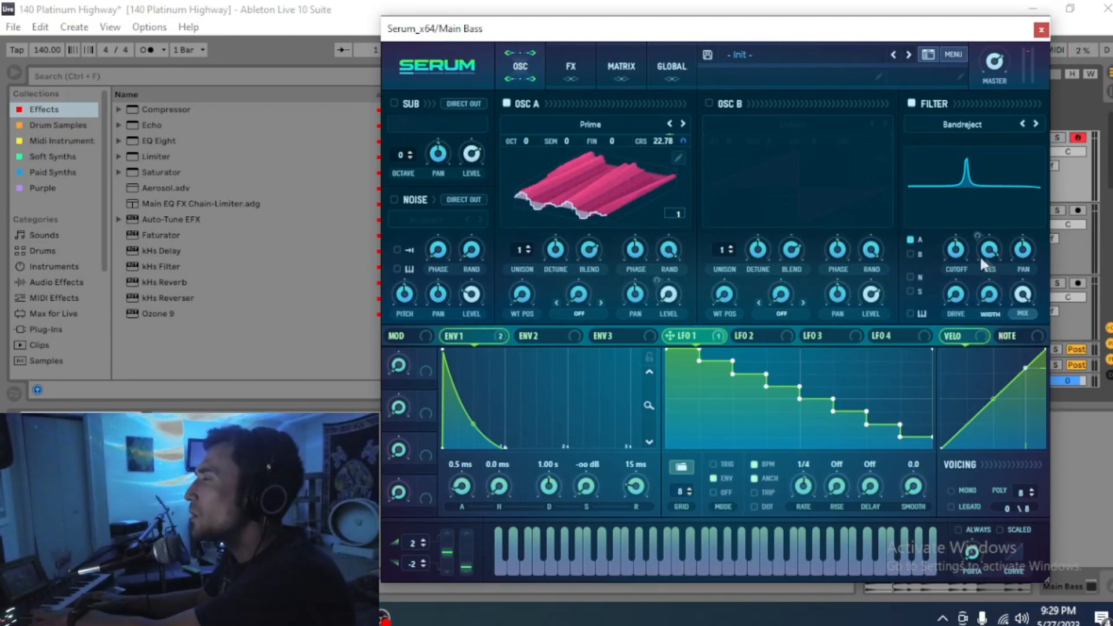
Step: Raise the Bandreject filter cutoff from 425 Hz to 644 Hz
{"action": "mouse_move", "coordinate": [952, 253]}
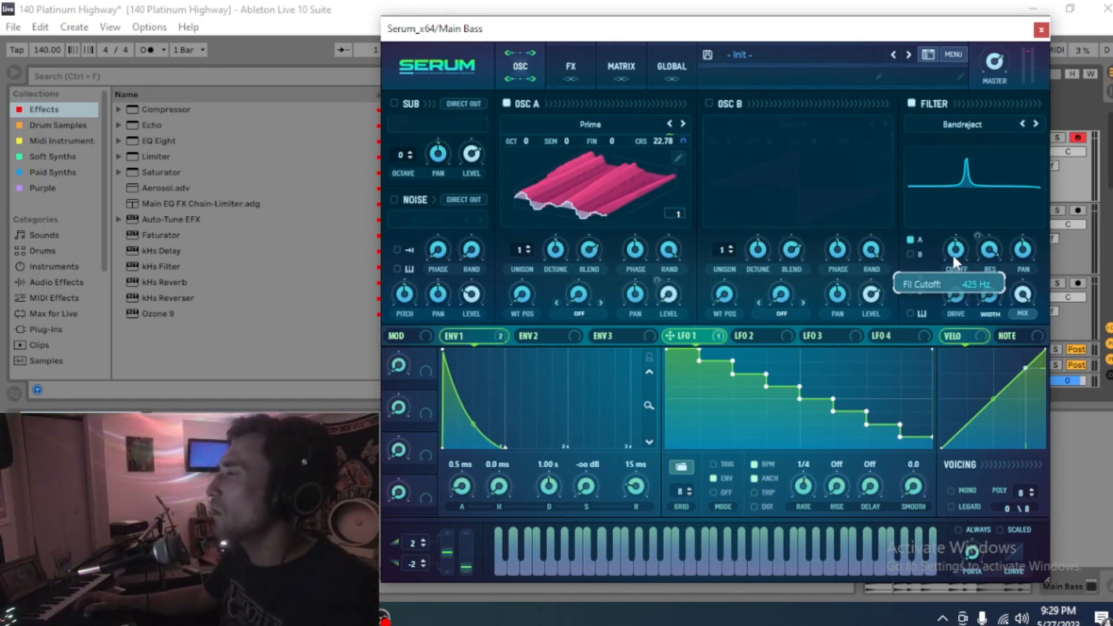
{"action": "left_click_drag", "start_coordinate": [952, 253], "coordinate": [957, 246]}
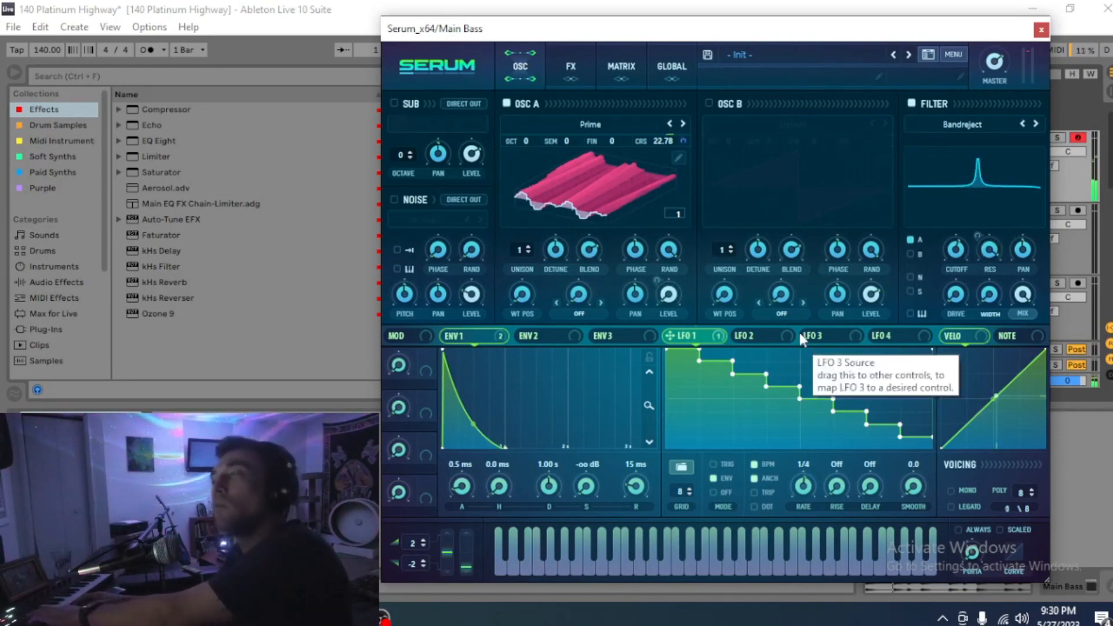
Step: Turn the Hyper mix down to 0% and adjust the Dimension mix
{"action": "left_click", "coordinate": [582, 62]}
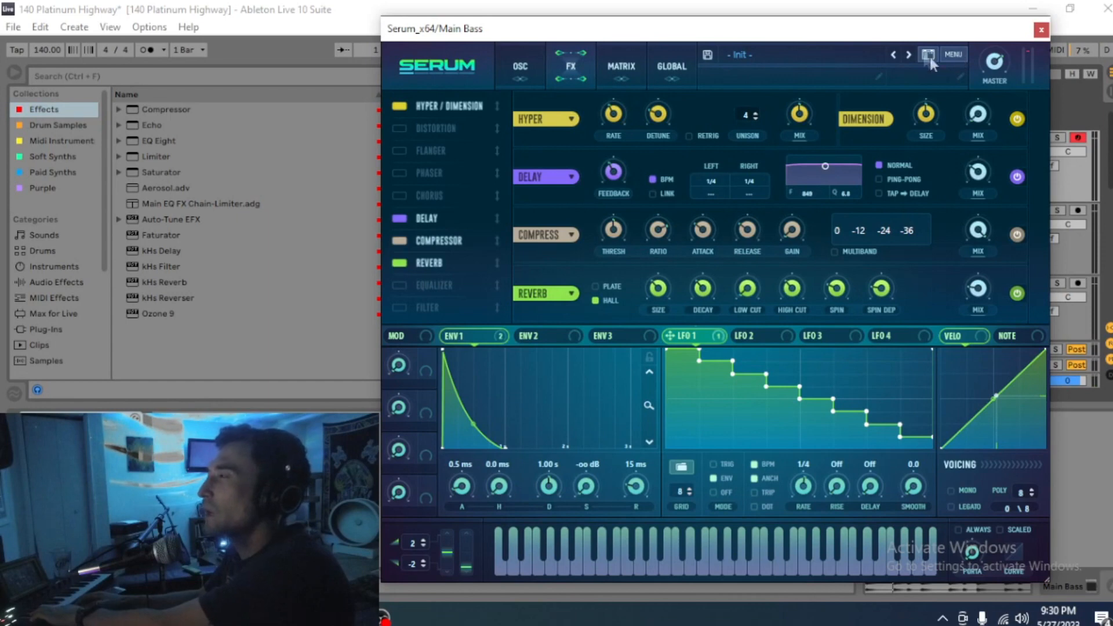
{"action": "left_click_drag", "start_coordinate": [800, 113], "coordinate": [776, 345]}
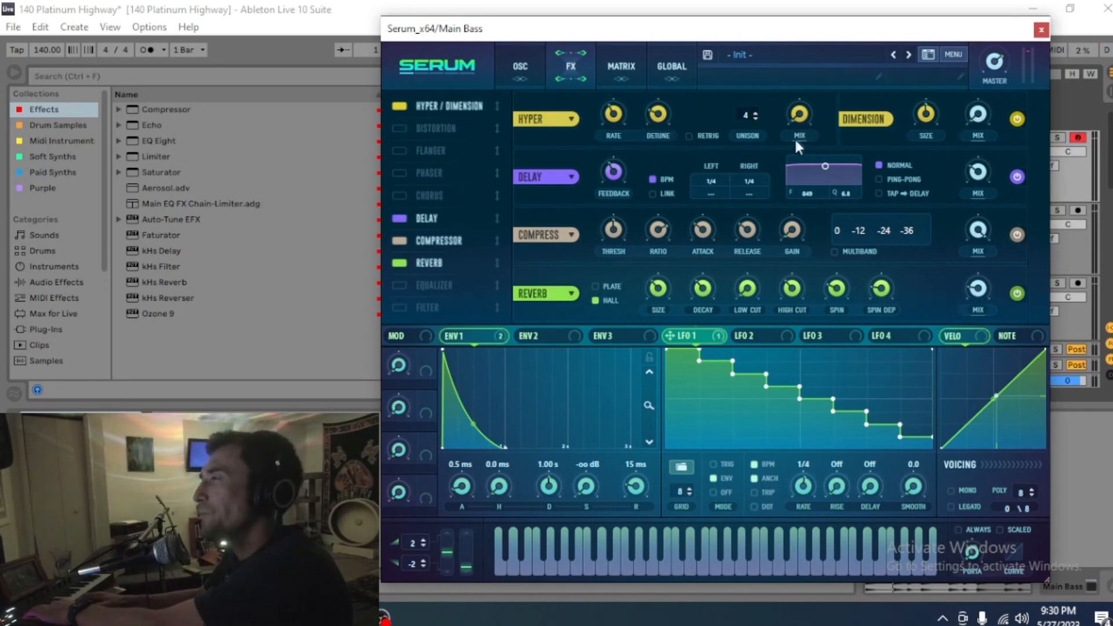
{"action": "left_click_drag", "start_coordinate": [985, 117], "coordinate": [983, 93]}
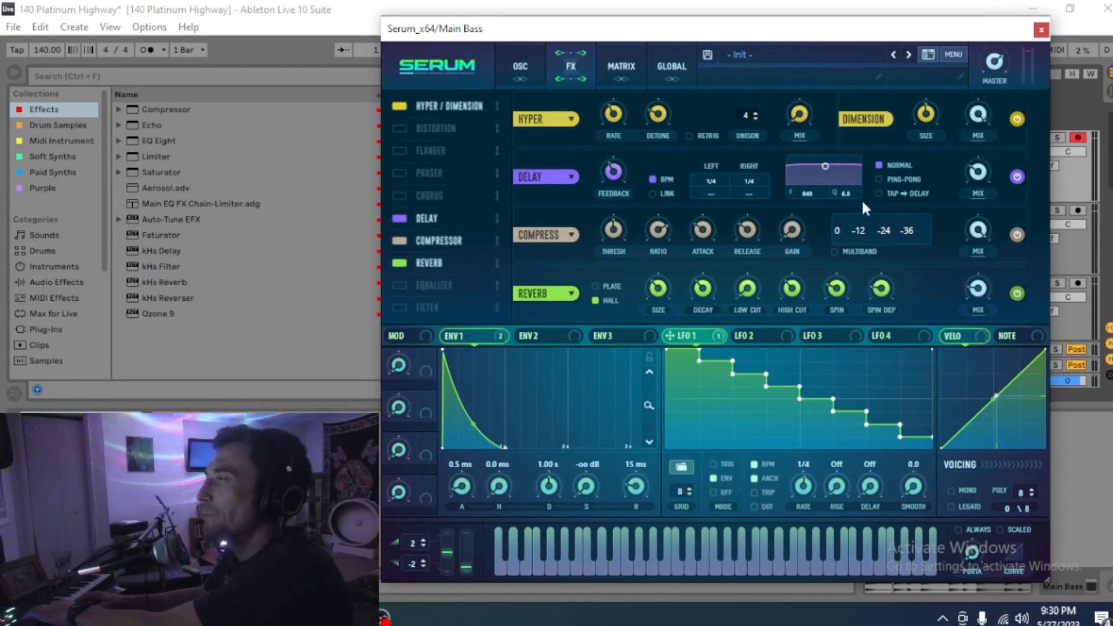
Step: Turn off the delay's BPM sync, link its times, and lengthen them to 262.86 ms
{"action": "left_click", "coordinate": [654, 193]}
{"action": "left_click", "coordinate": [653, 179]}
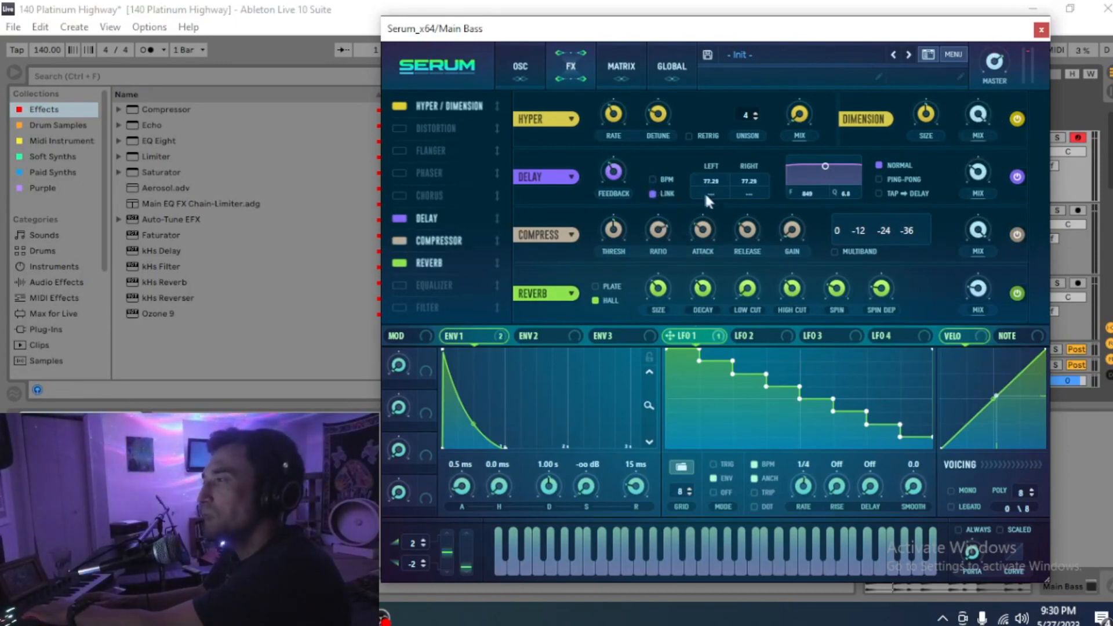
{"action": "mouse_move", "coordinate": [700, 176]}
{"action": "left_mouse_down"}
{"action": "mouse_move", "coordinate": [721, 173]}
{"action": "mouse_move", "coordinate": [729, 147]}
{"action": "mouse_move", "coordinate": [707, 190]}
{"action": "left_mouse_up"}
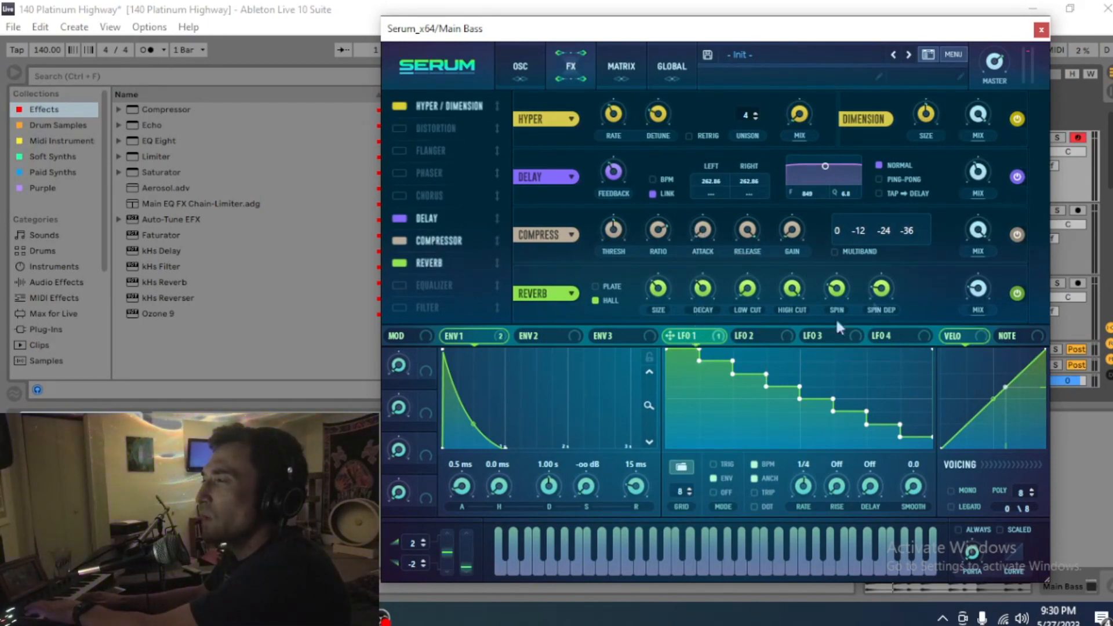
Step: Enable MULTIBAND mode on the Compressor, after briefly toggling it off
{"action": "left_click", "coordinate": [835, 251]}
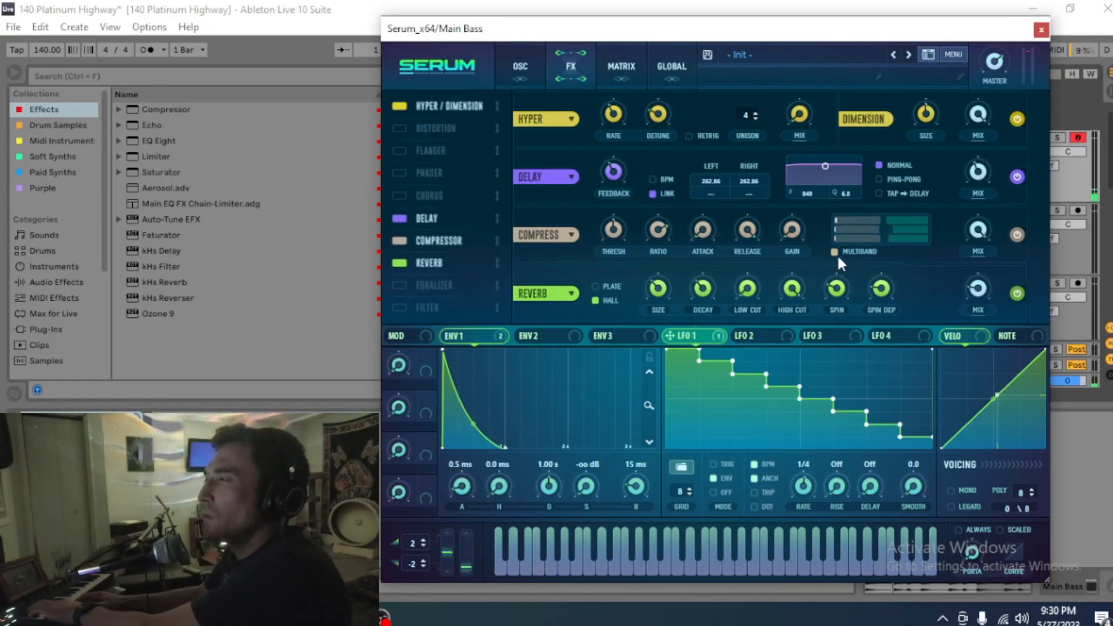
{"action": "left_click", "coordinate": [835, 253]}
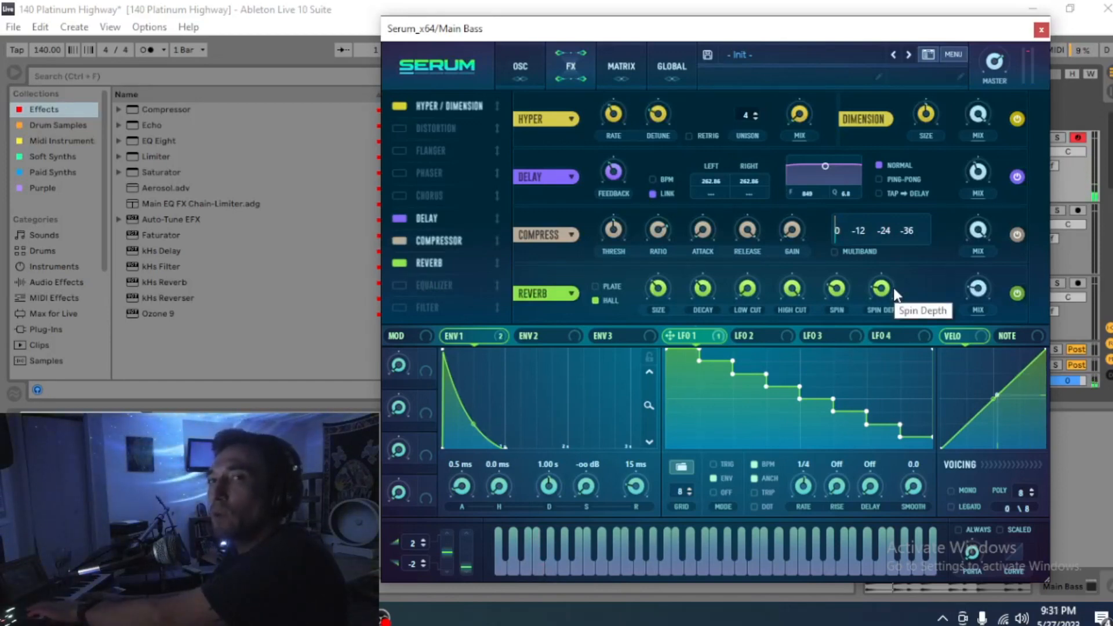
{"action": "left_click", "coordinate": [834, 252]}
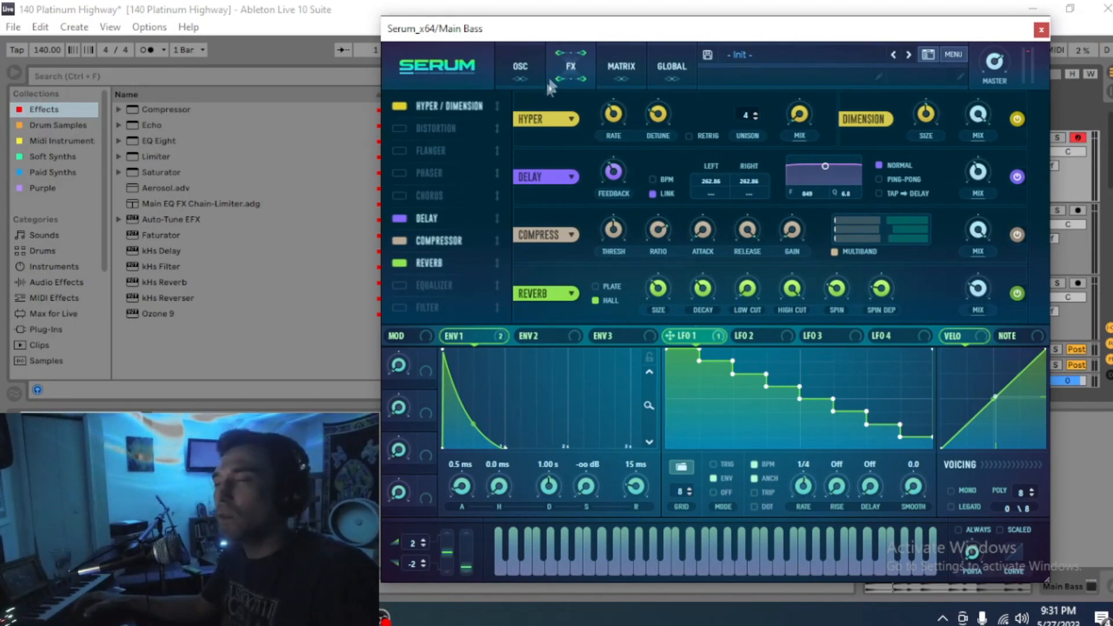
Step: Set oscillator A's warp mode to Flip at about 28% and LFO 1's rate to 1/16
{"action": "left_click", "coordinate": [528, 63]}
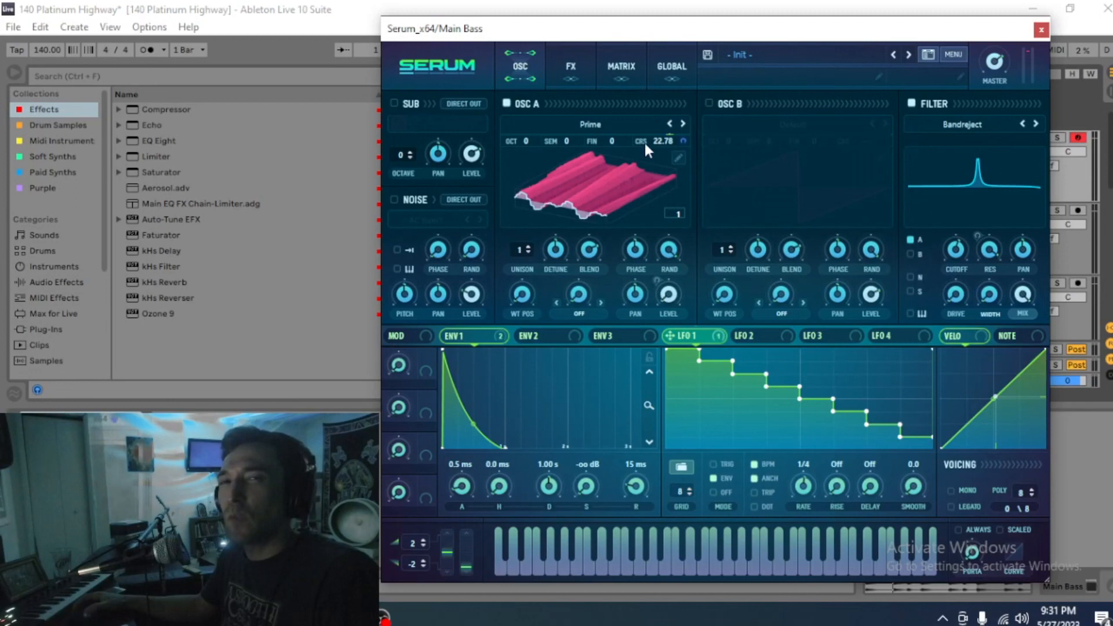
{"action": "left_click", "coordinate": [578, 310]}
{"action": "left_click", "coordinate": [585, 315]}
{"action": "left_click", "coordinate": [586, 315]}
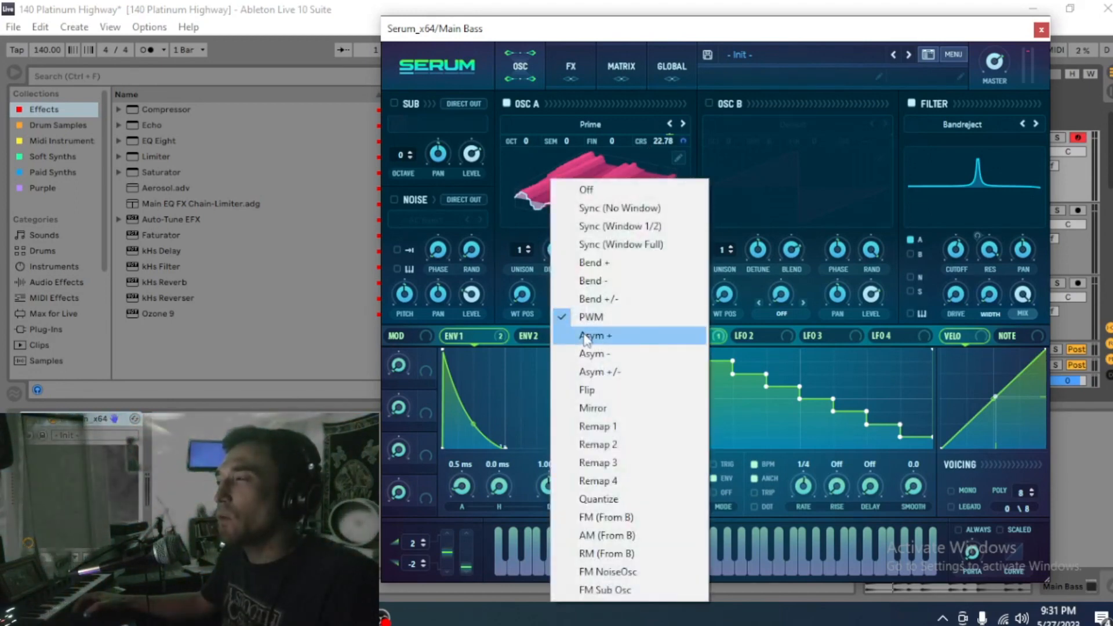
{"action": "left_click", "coordinate": [596, 389]}
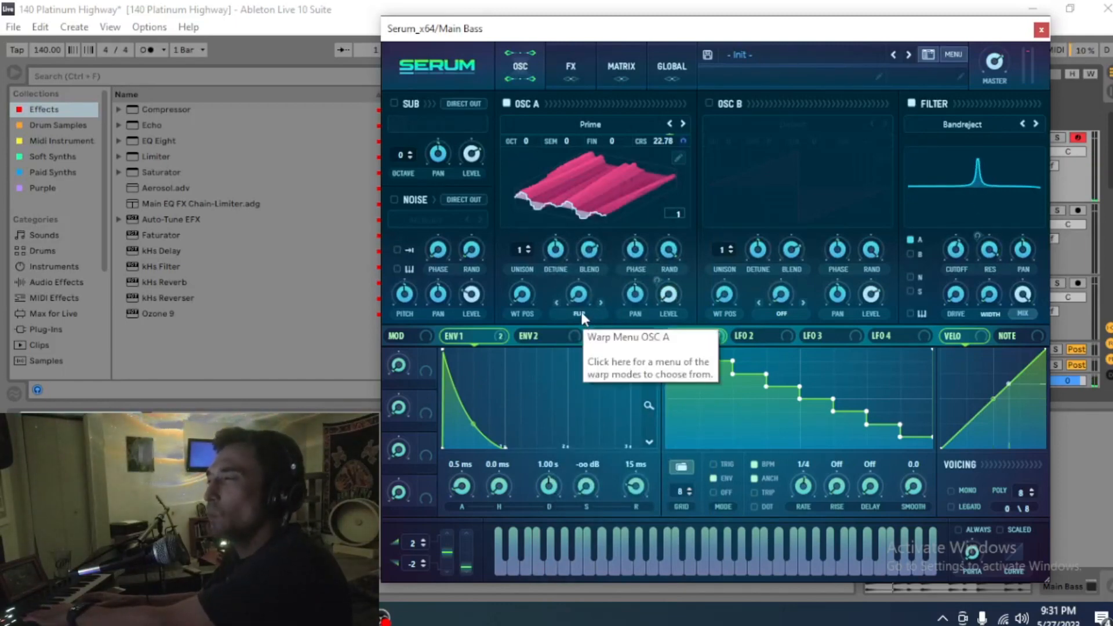
{"action": "left_click_drag", "start_coordinate": [579, 298], "coordinate": [582, 260]}
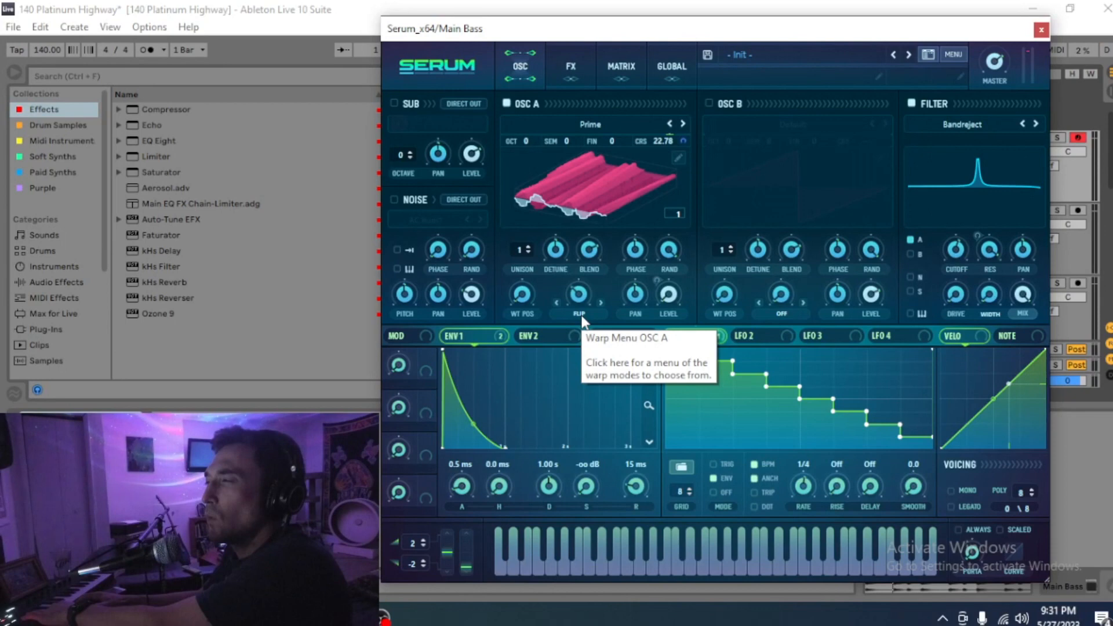
{"action": "left_click_drag", "start_coordinate": [580, 308], "coordinate": [607, 346]}
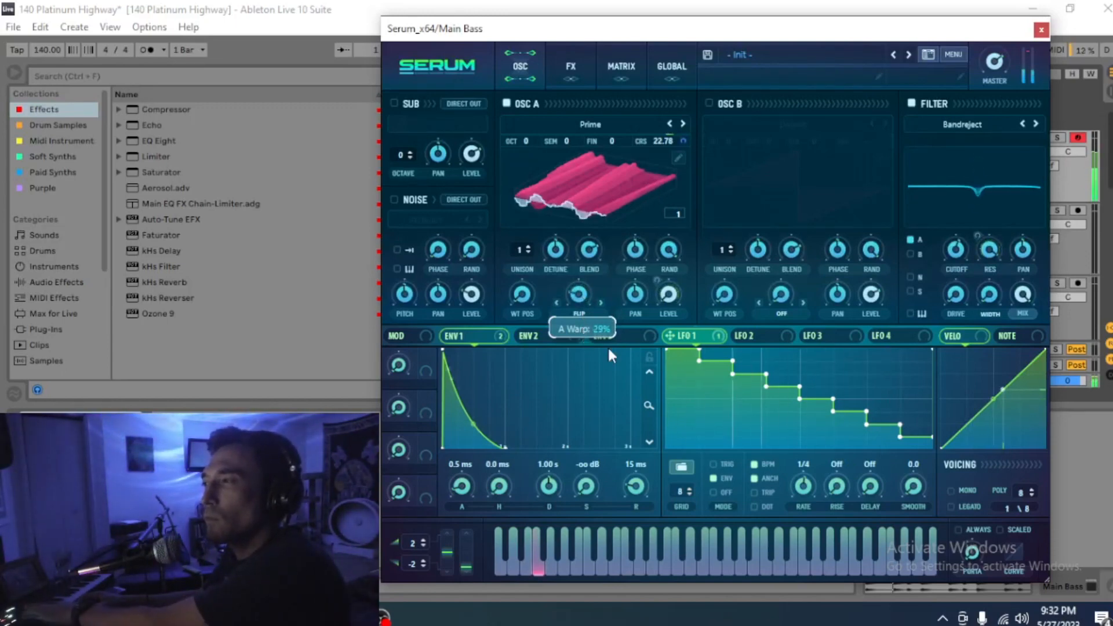
{"action": "mouse_move", "coordinate": [809, 492]}
{"action": "left_mouse_down"}
{"action": "mouse_move", "coordinate": [822, 457]}
{"action": "mouse_move", "coordinate": [822, 475]}
{"action": "left_mouse_up"}
{"action": "left_click_drag", "start_coordinate": [602, 314], "coordinate": [581, 342]}
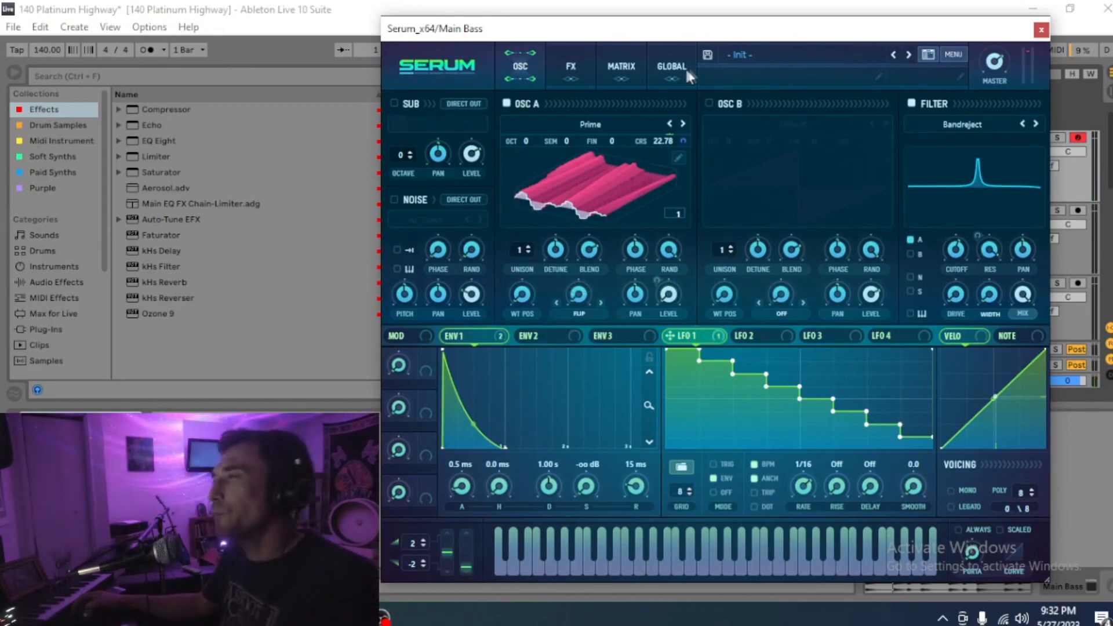
Step: Browse to the Platinum Highway user presets and select Ascending Twinkle
{"action": "left_click", "coordinate": [820, 58]}
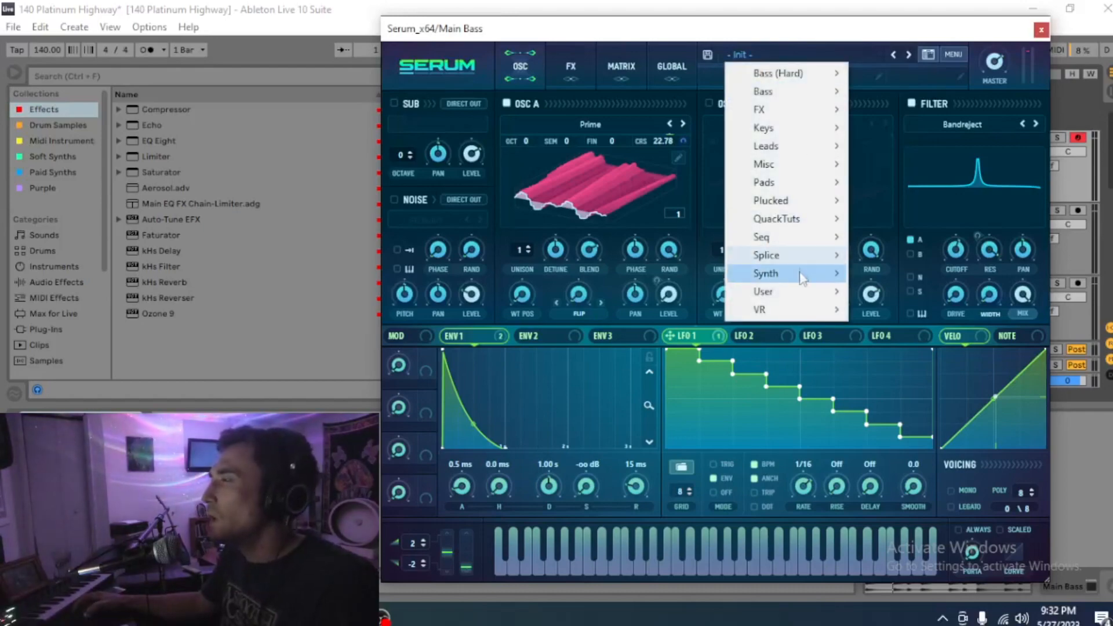
{"action": "mouse_move", "coordinate": [803, 297]}
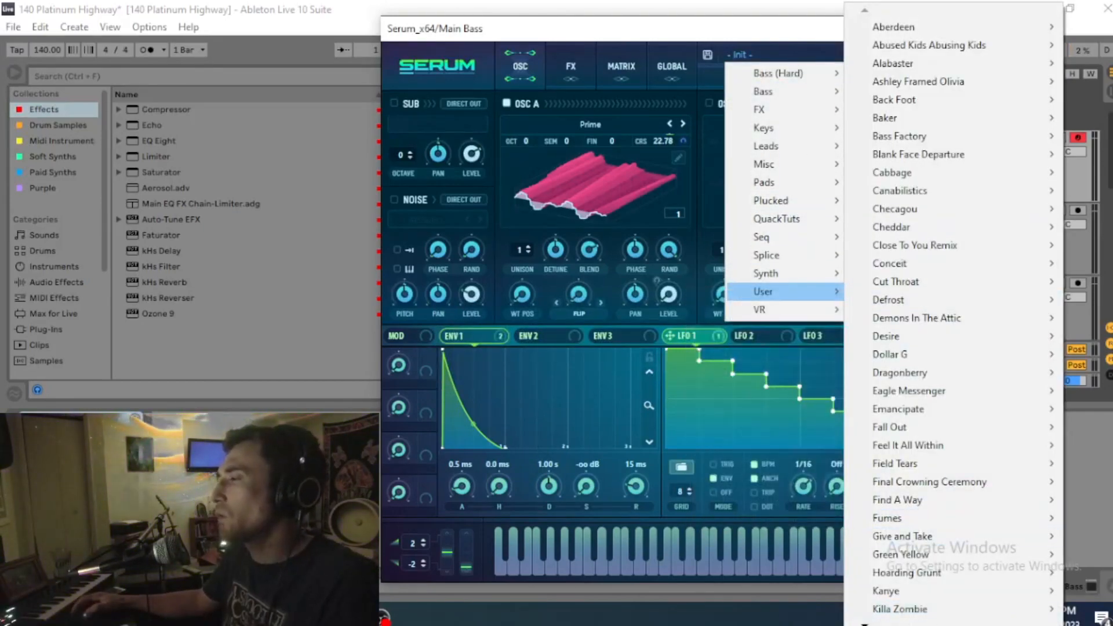
{"action": "scroll", "coordinate": [928, 313], "scroll_direction": "down", "scroll_amount": 5}
{"action": "scroll", "coordinate": [928, 313], "scroll_direction": "down", "scroll_amount": 6}
{"action": "scroll", "coordinate": [950, 313], "scroll_direction": "down", "scroll_amount": 4}
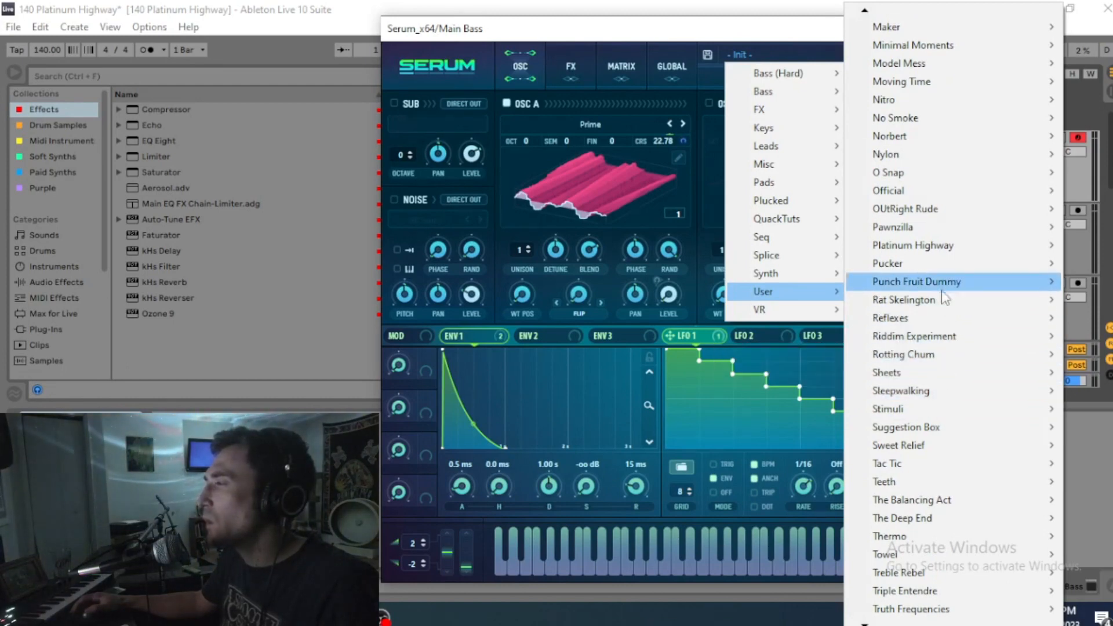
{"action": "mouse_move", "coordinate": [946, 247]}
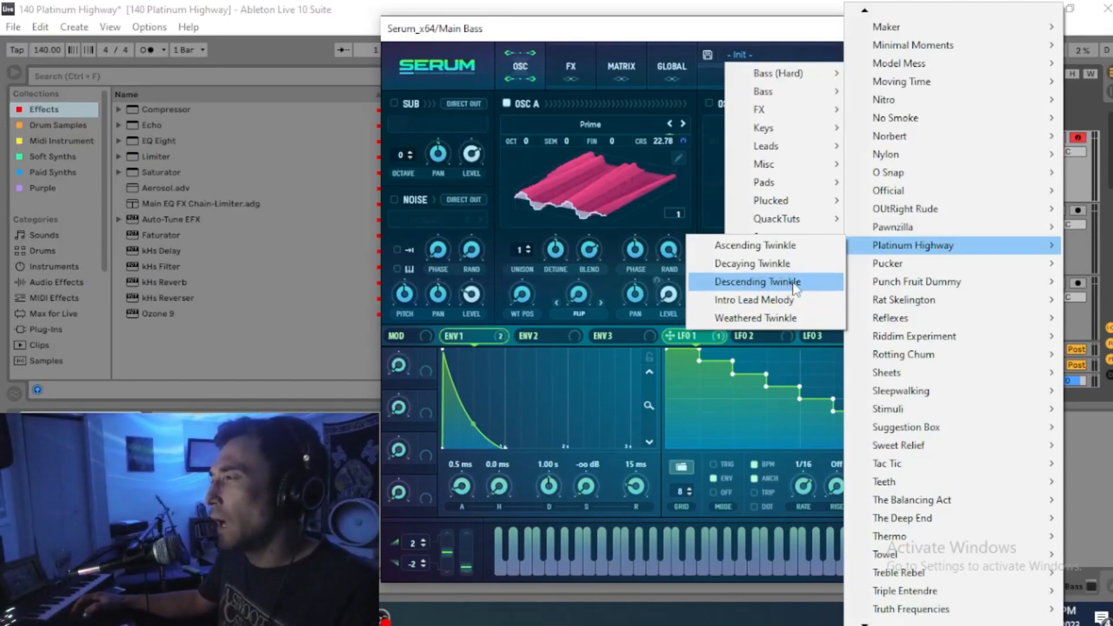
{"action": "left_click", "coordinate": [771, 246]}
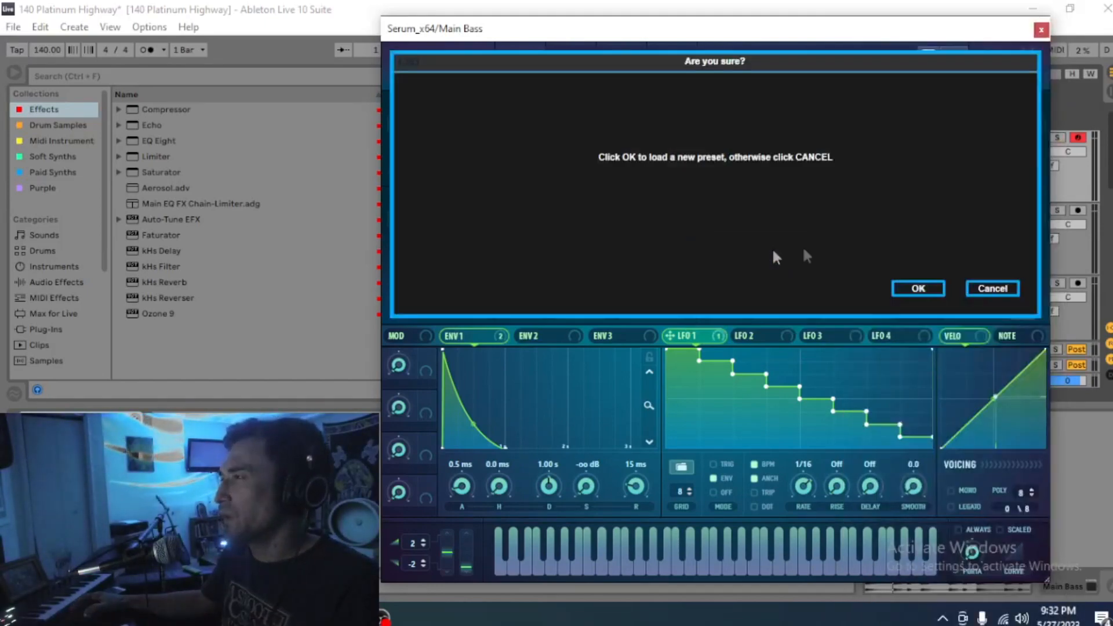
Step: Confirm the load, audition the Twinkle and Intro Lead Melody presets, and settle on Descending Twinkle
{"action": "left_click", "coordinate": [918, 288]}
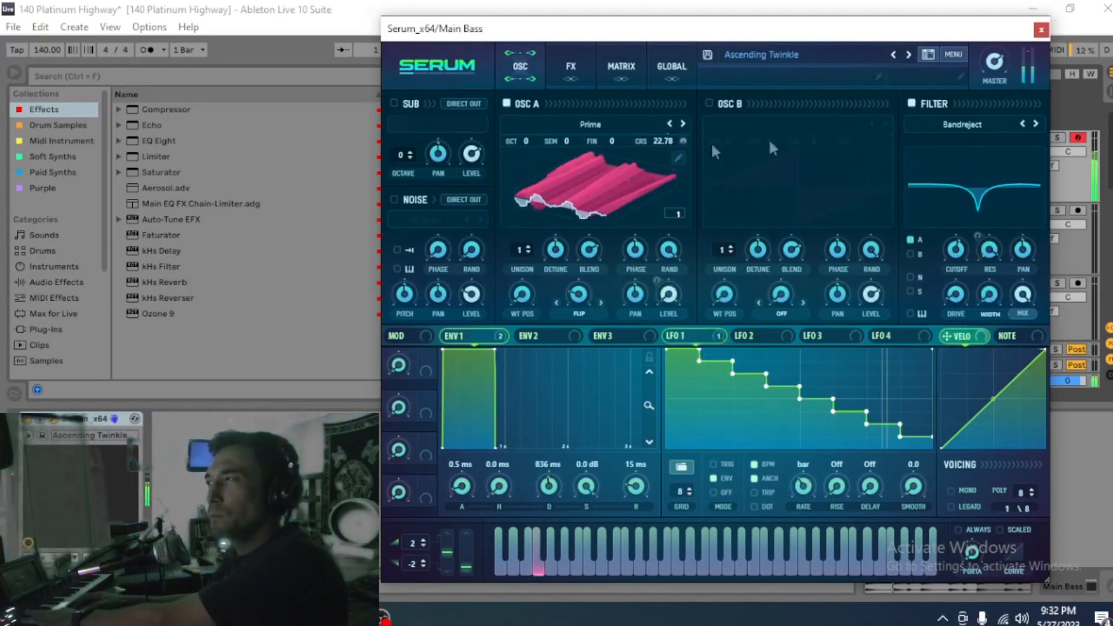
{"action": "left_click", "coordinate": [908, 56]}
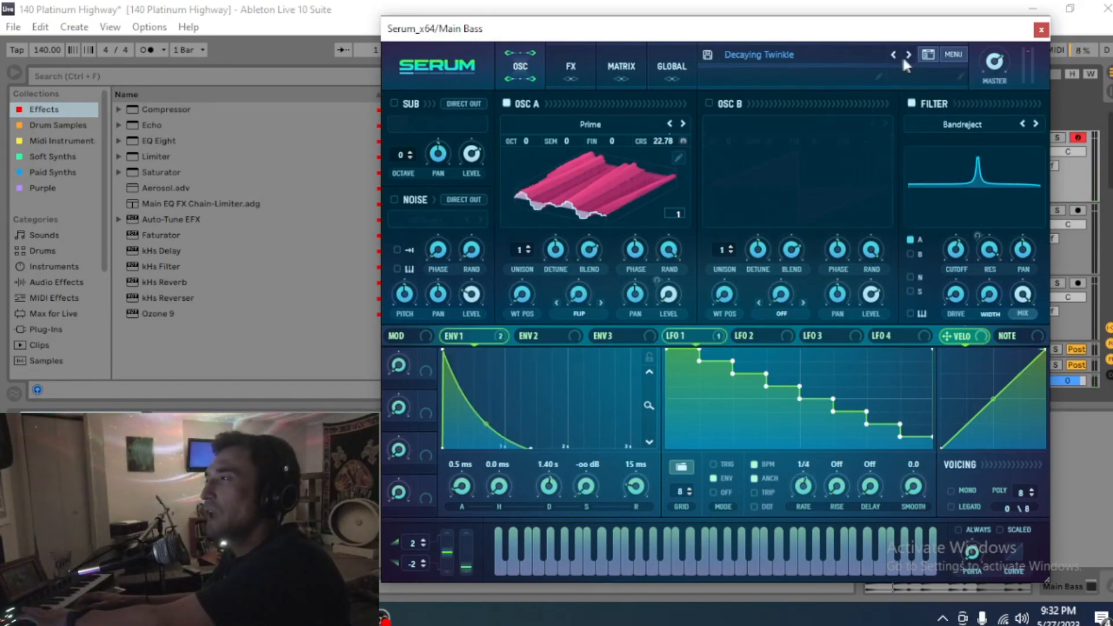
{"action": "left_click", "coordinate": [906, 55]}
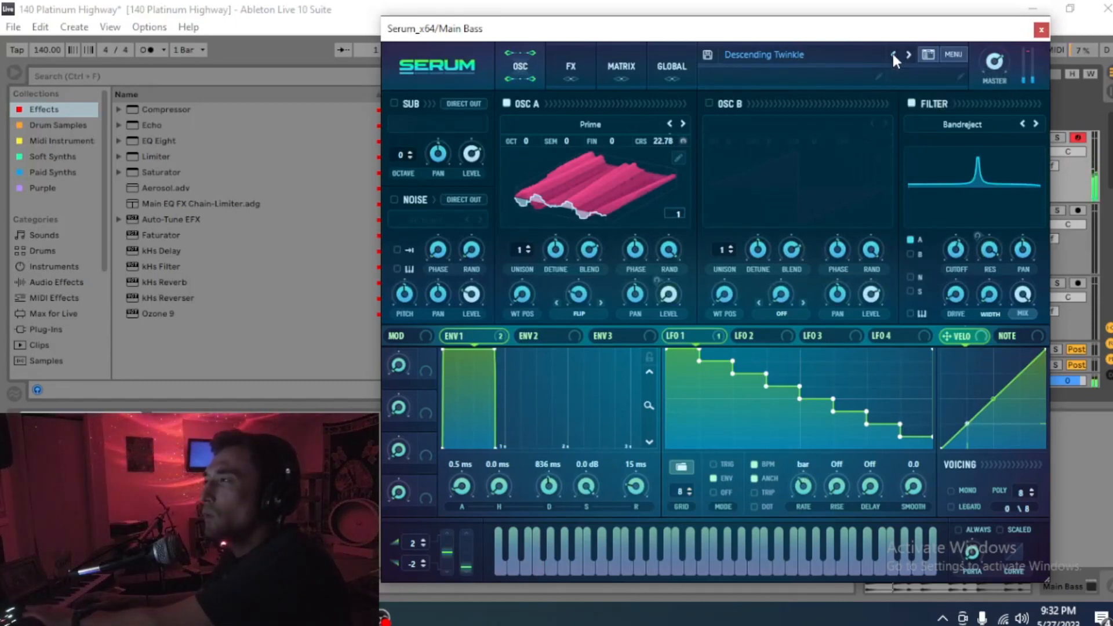
{"action": "left_click", "coordinate": [892, 55]}
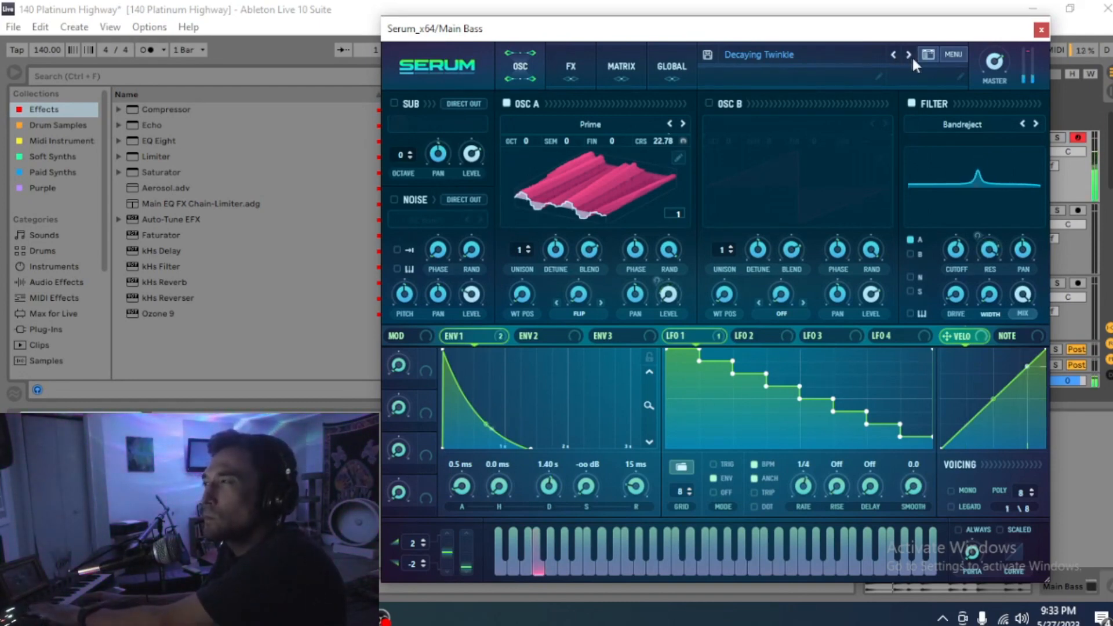
{"action": "left_click", "coordinate": [907, 55]}
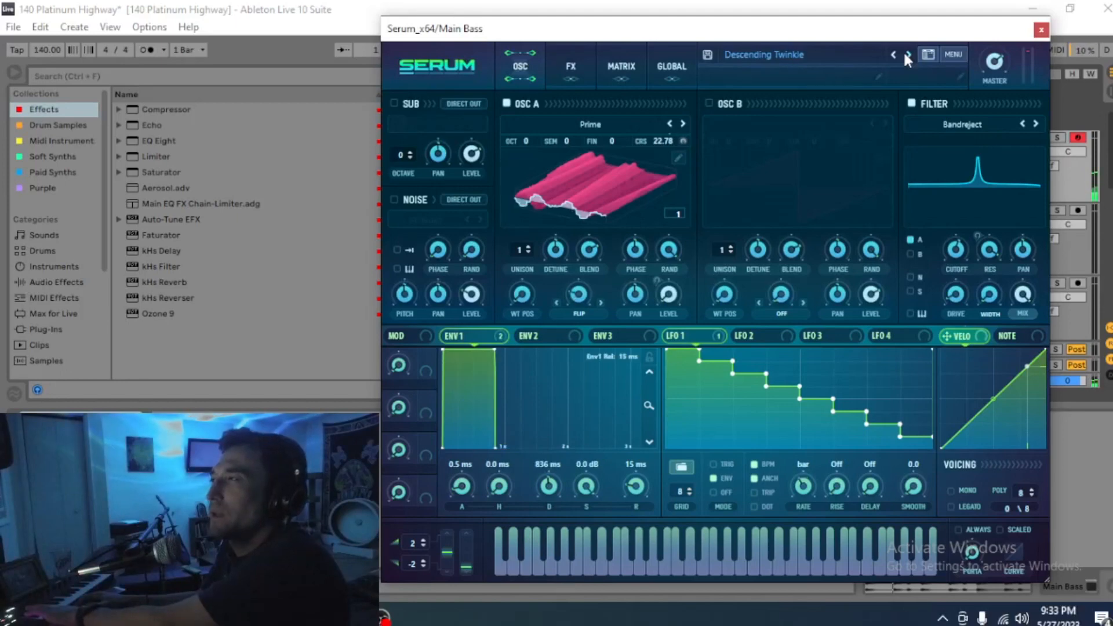
{"action": "left_click", "coordinate": [907, 55]}
{"action": "left_click", "coordinate": [908, 55]}
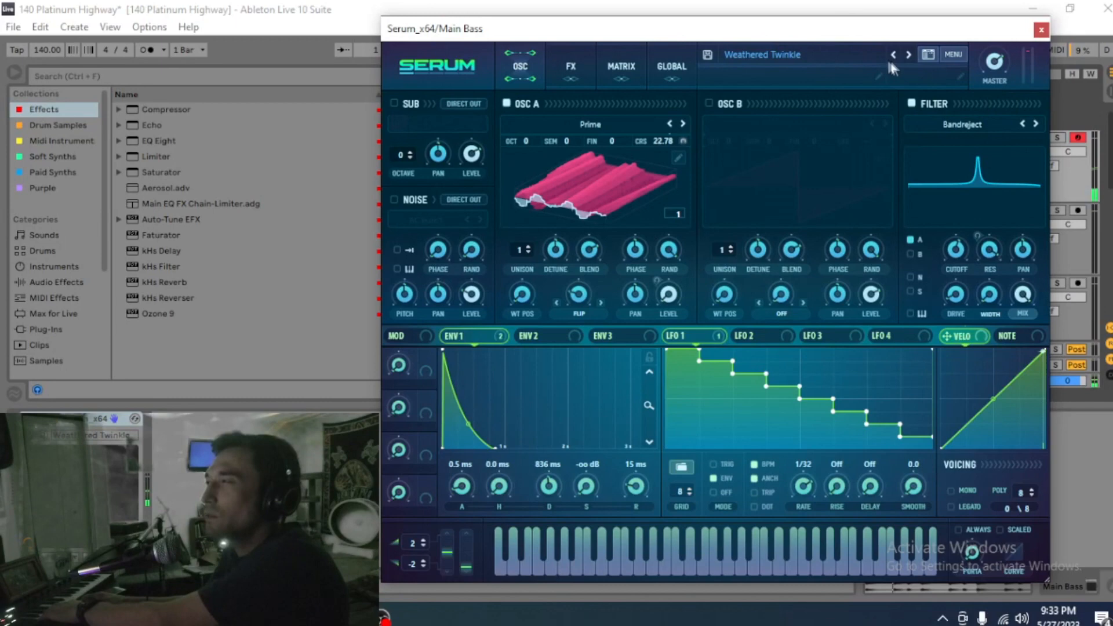
{"action": "left_click", "coordinate": [892, 55]}
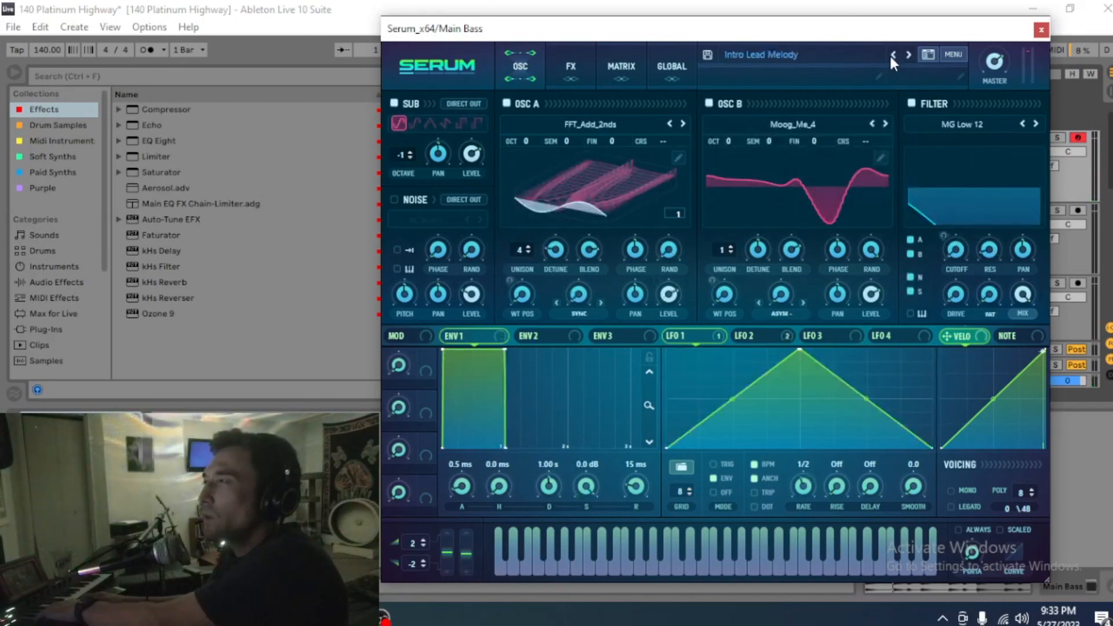
{"action": "left_click", "coordinate": [893, 55]}
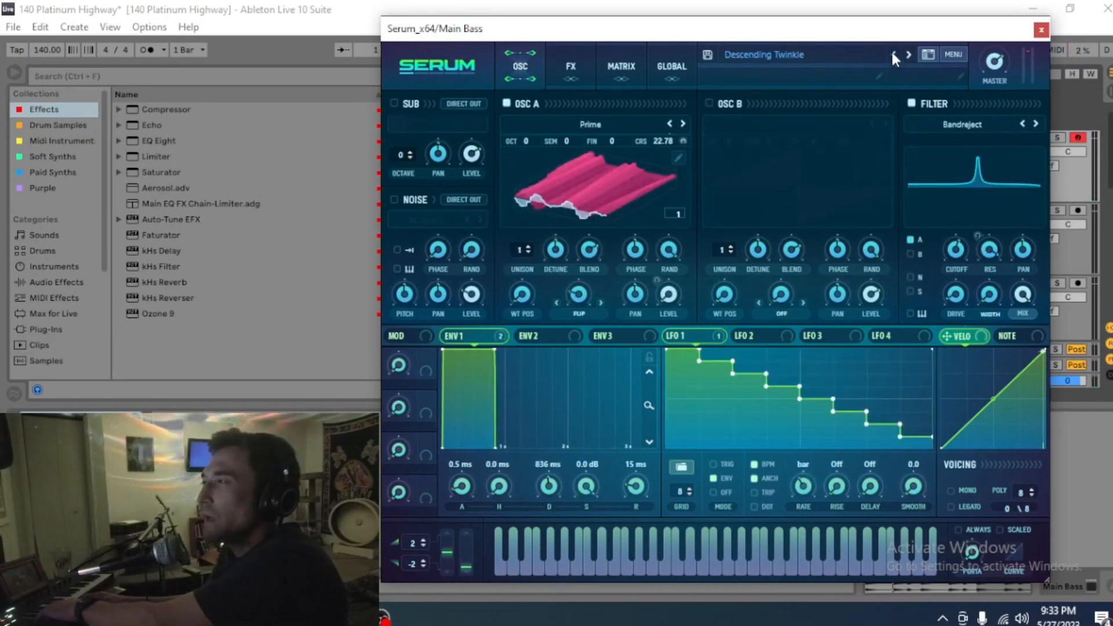
Step: Step back to the Decaying Twinkle preset and move the Serum window slightly left
{"action": "left_click", "coordinate": [893, 55]}
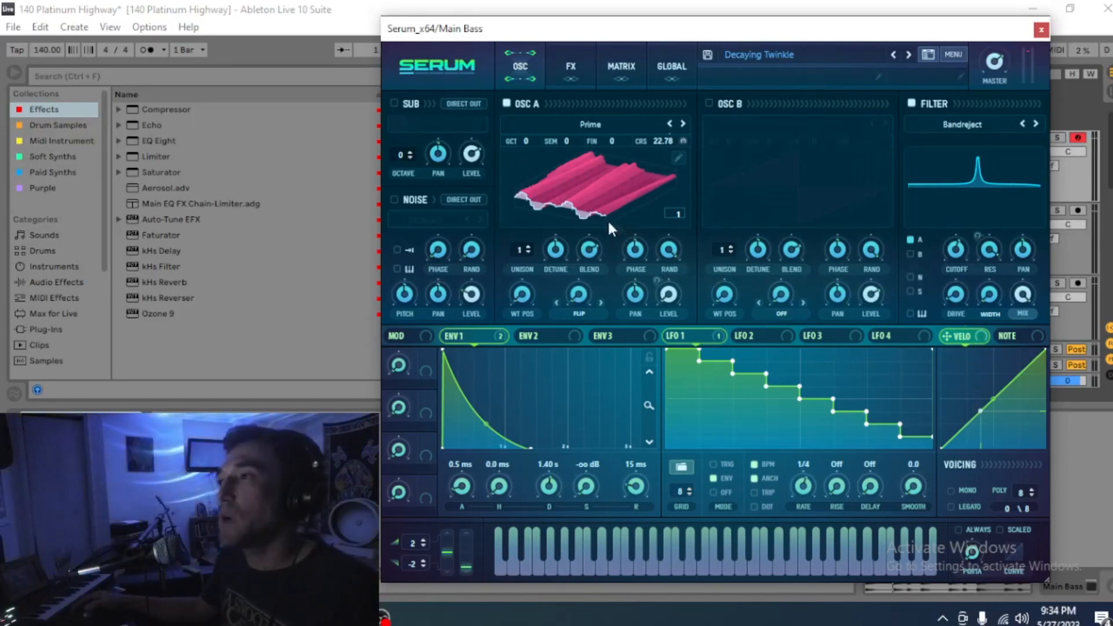
{"action": "left_click_drag", "start_coordinate": [636, 40], "coordinate": [581, 32]}
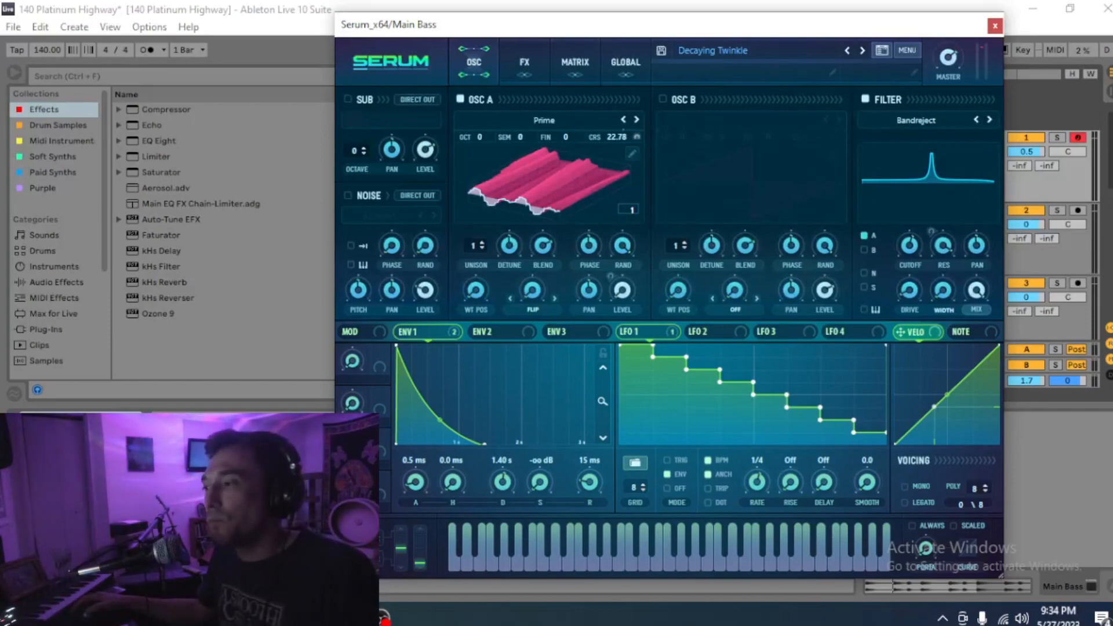
{"action": "mouse_move", "coordinate": [383, 618]}
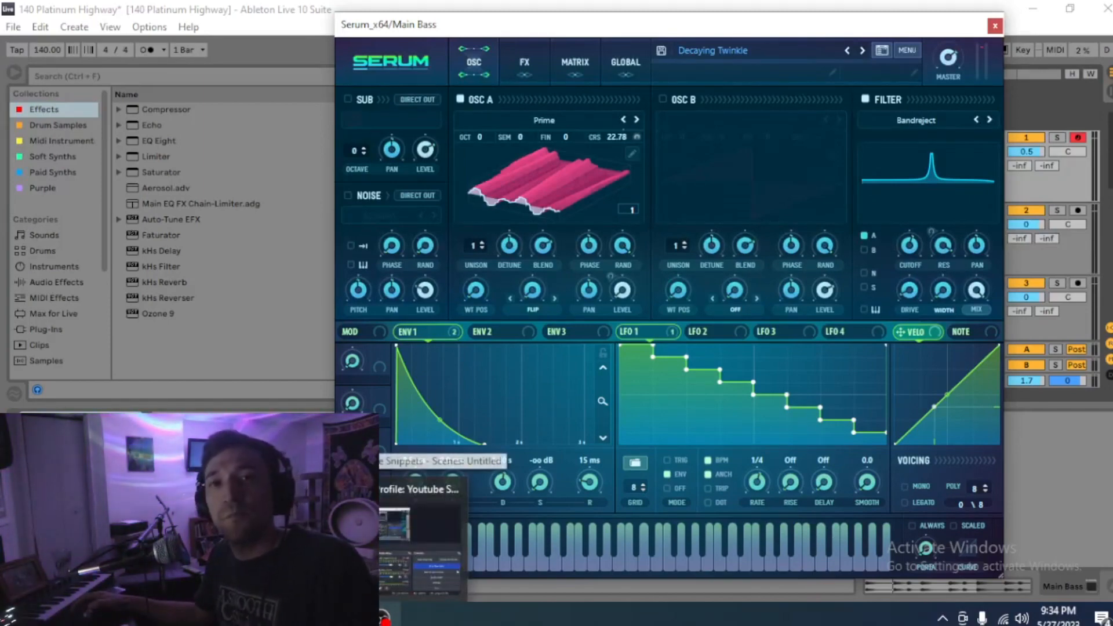